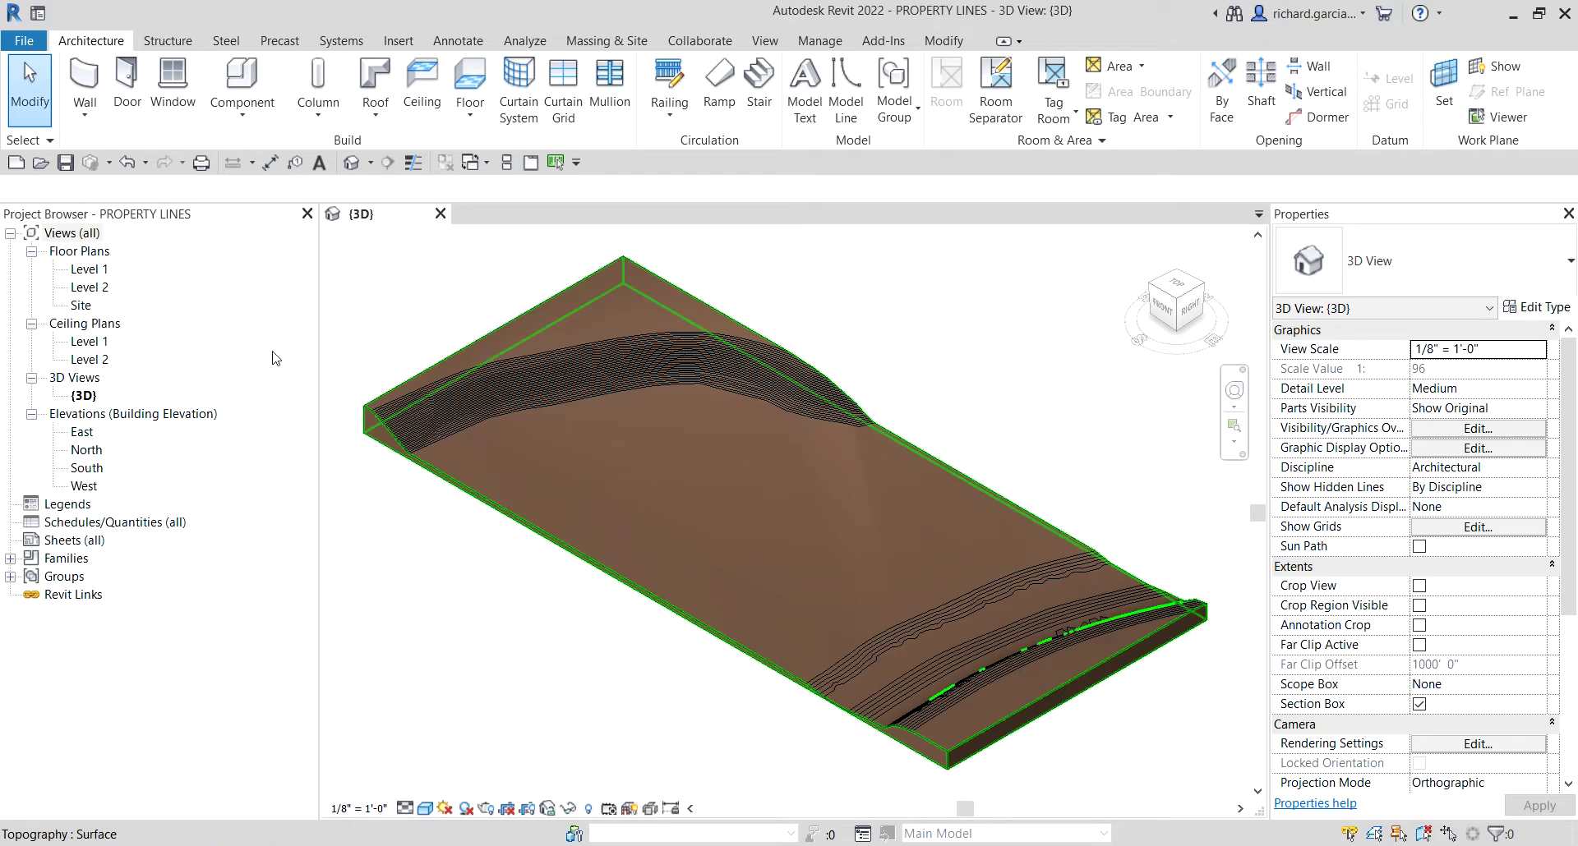
Step: Open the Site floor plan and zoom and pan to inspect the DWG's top and bottom boundary lines
double_click(82, 306)
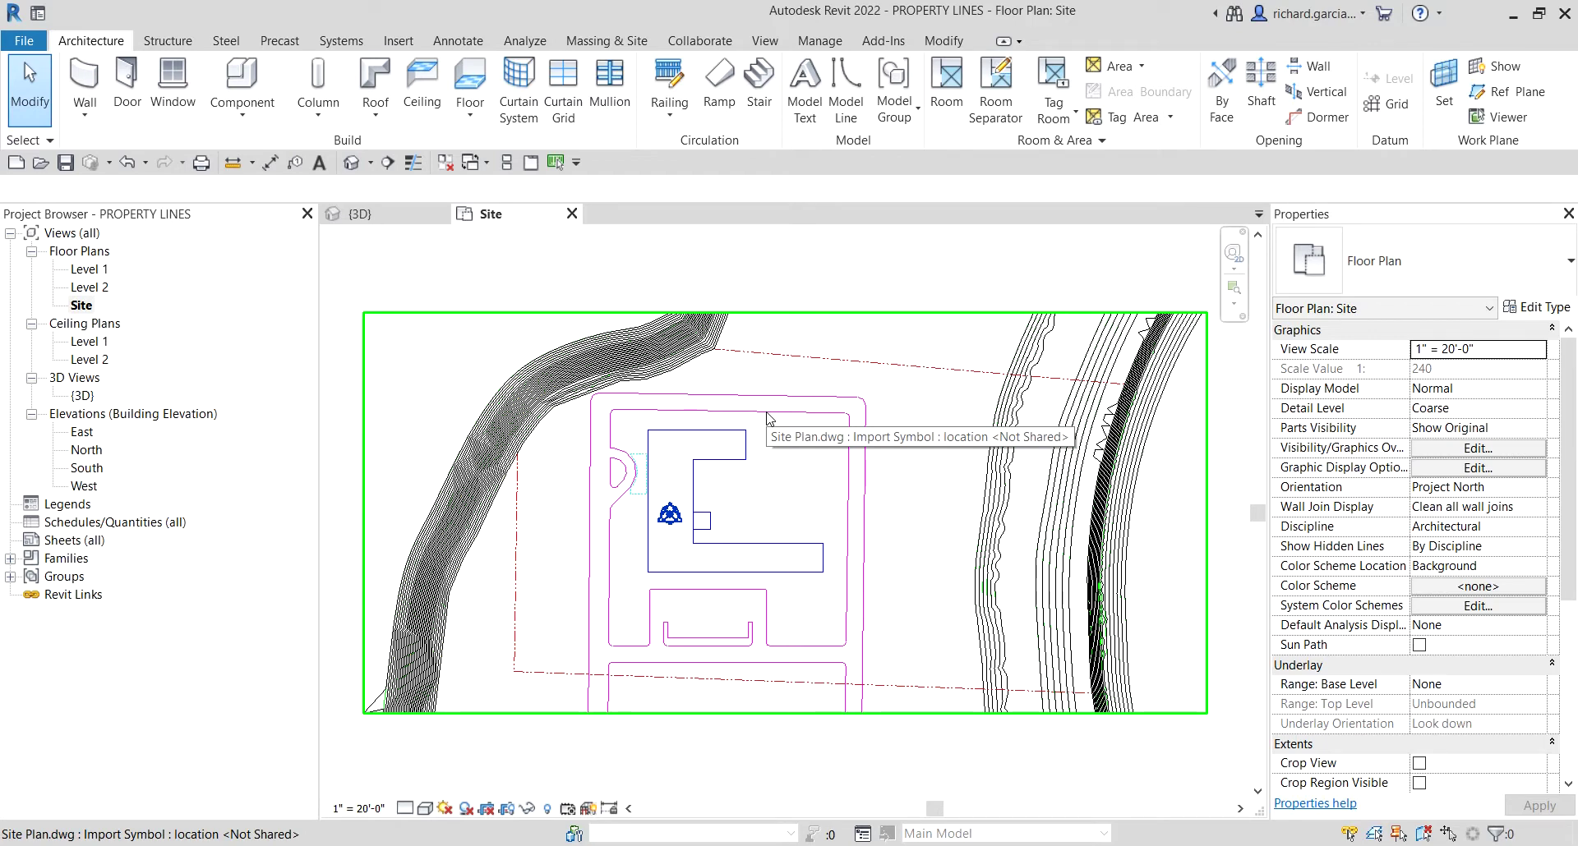
scroll(707, 288, "up", 3)
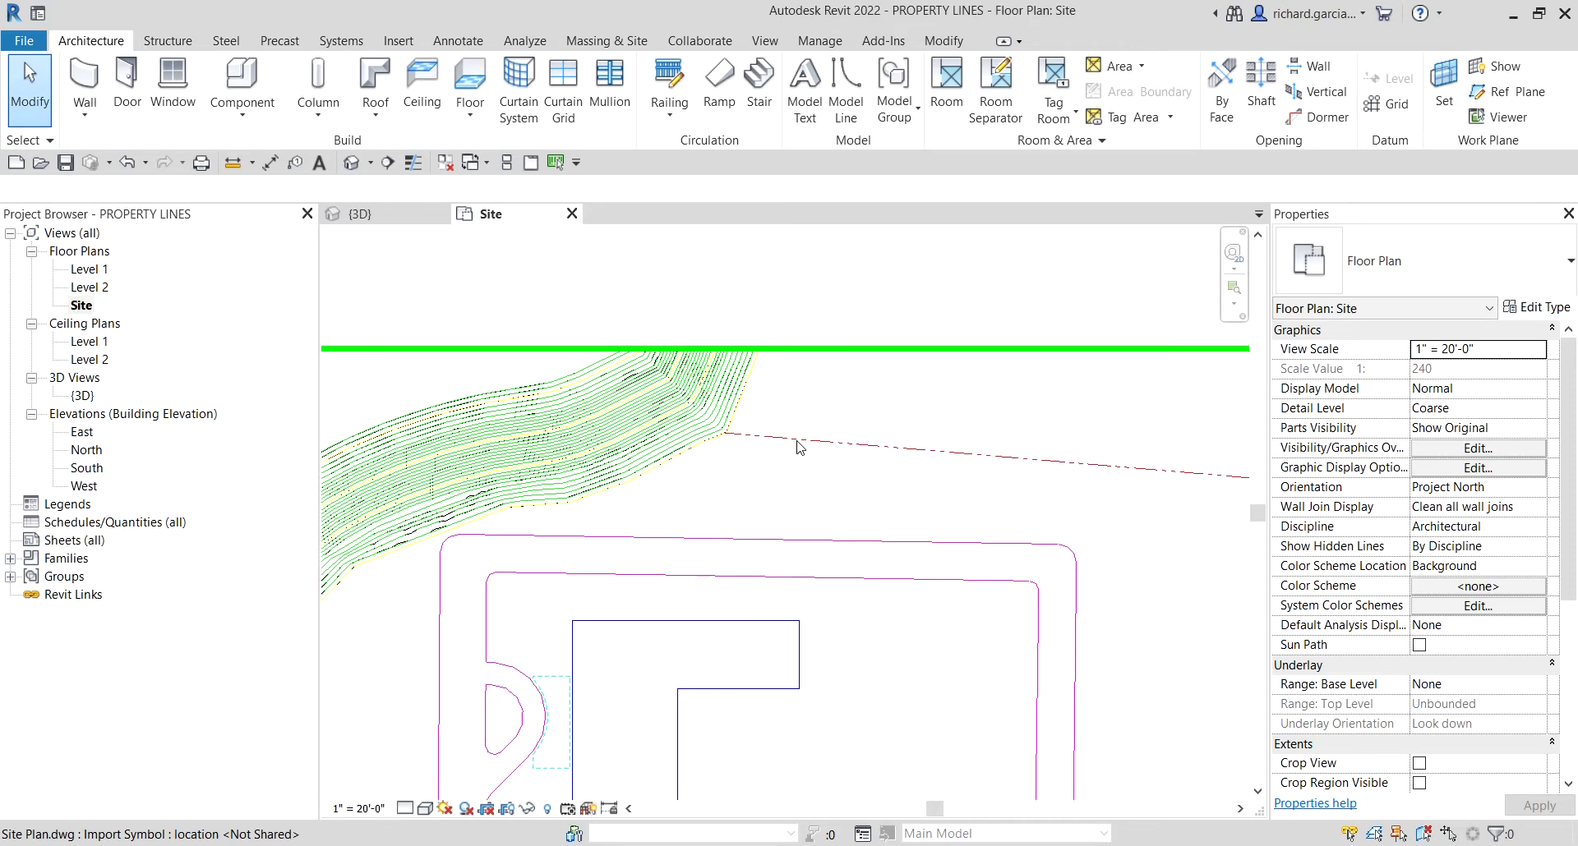
scroll(797, 444, "down", 2)
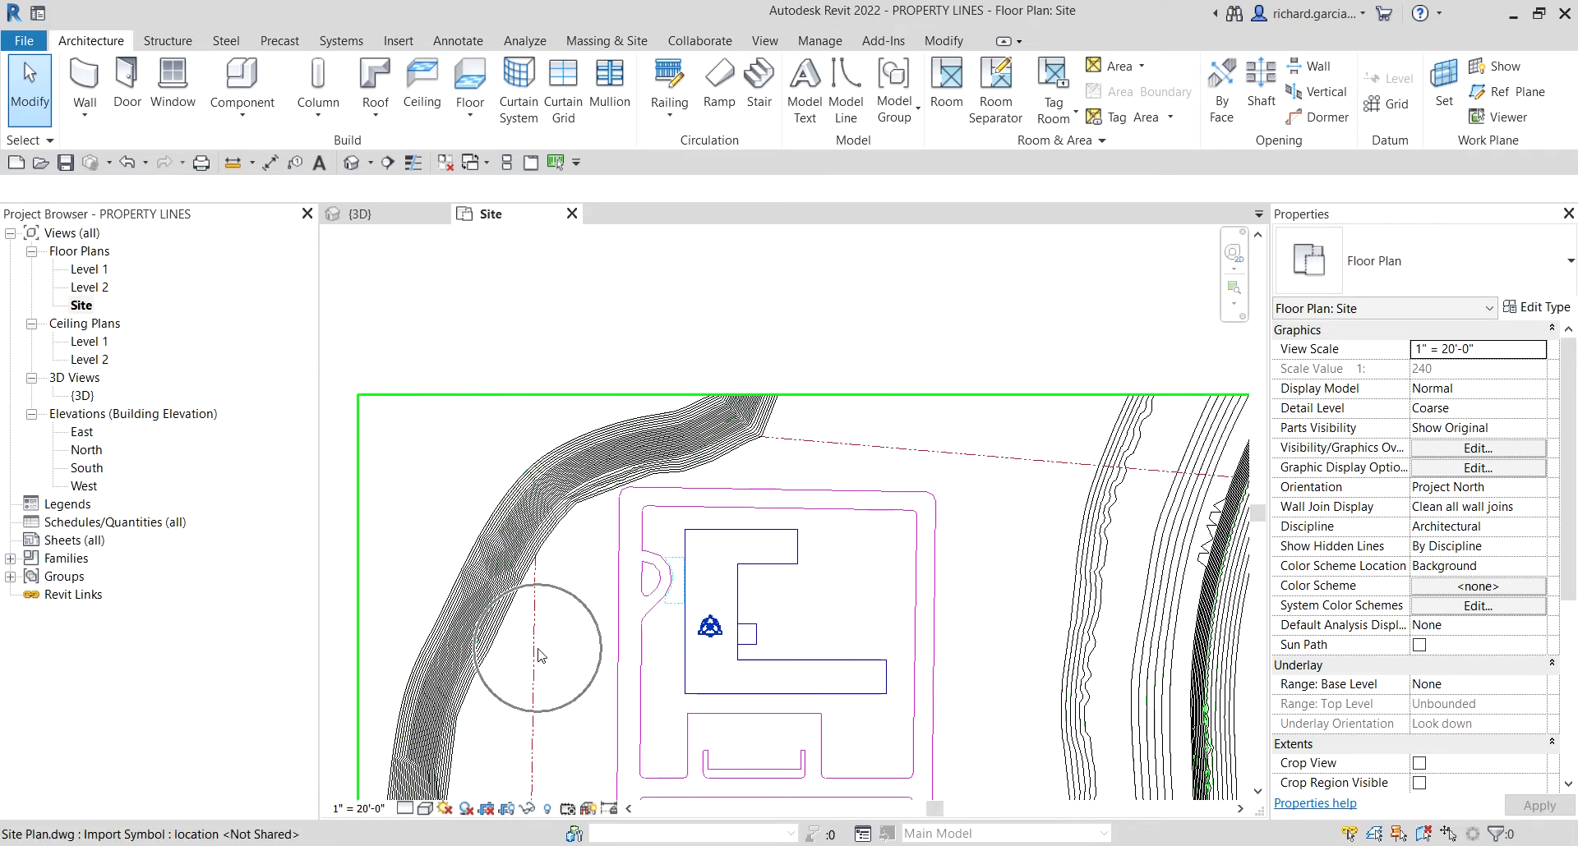
middle_click_drag(896, 648, 816, 481)
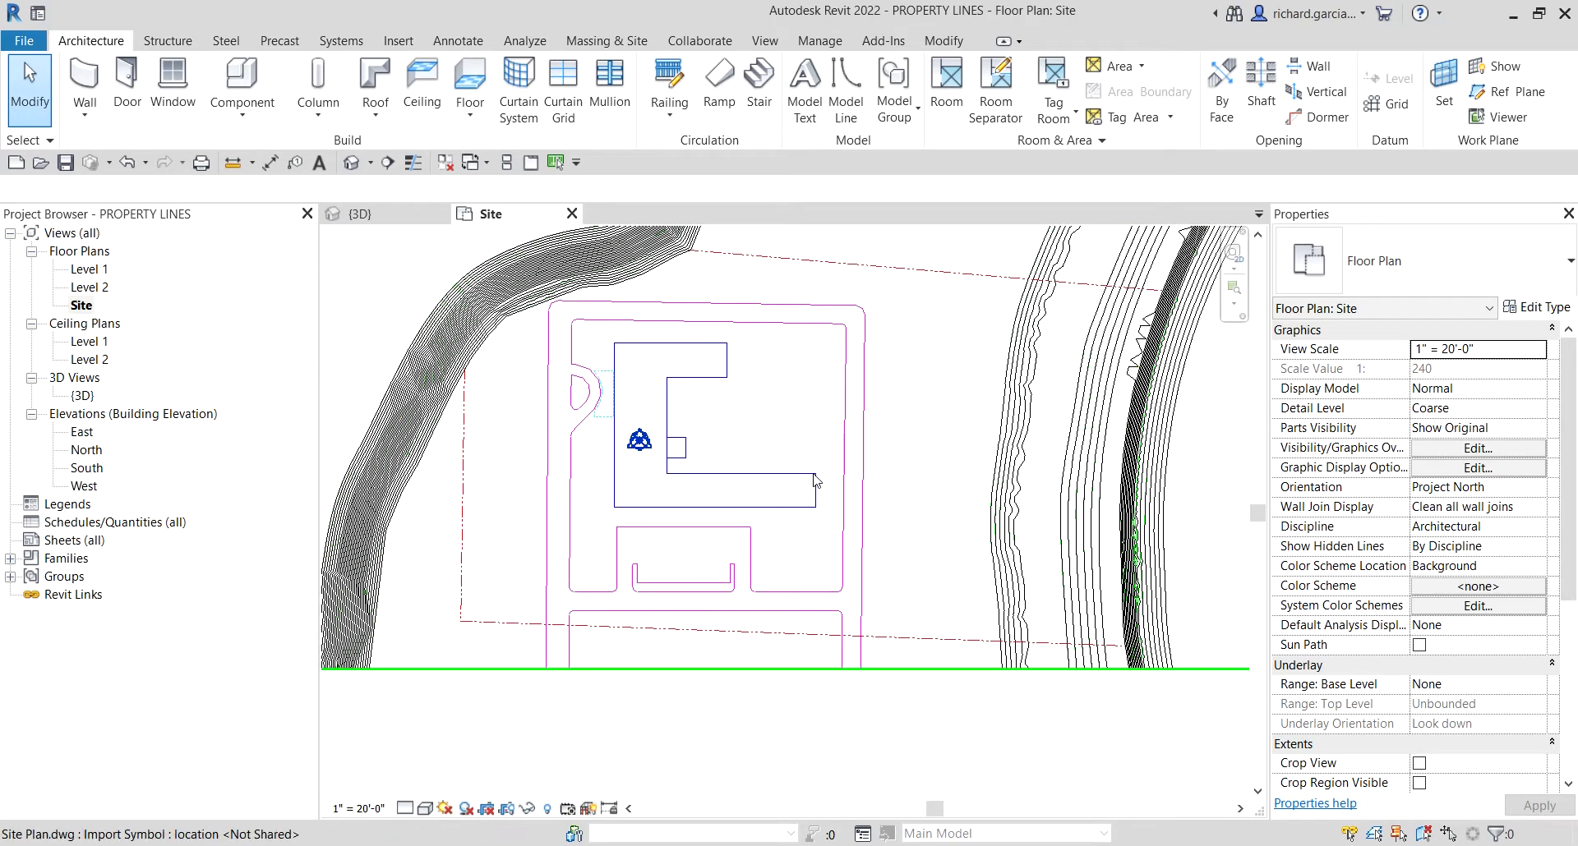
scroll(504, 253, "up", 2)
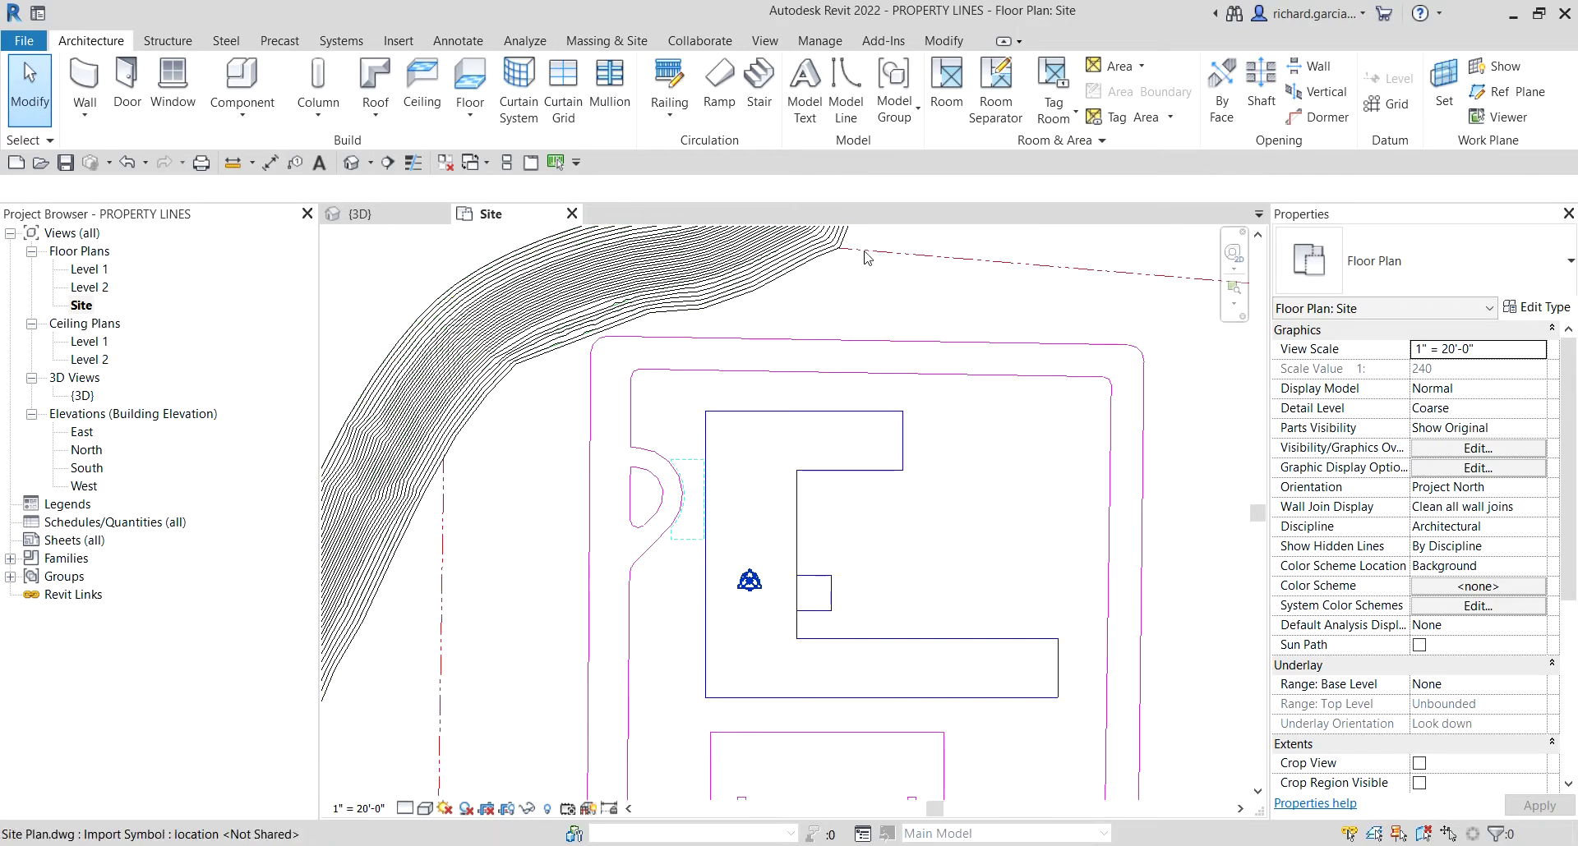
middle_click_drag(697, 288, 768, 388)
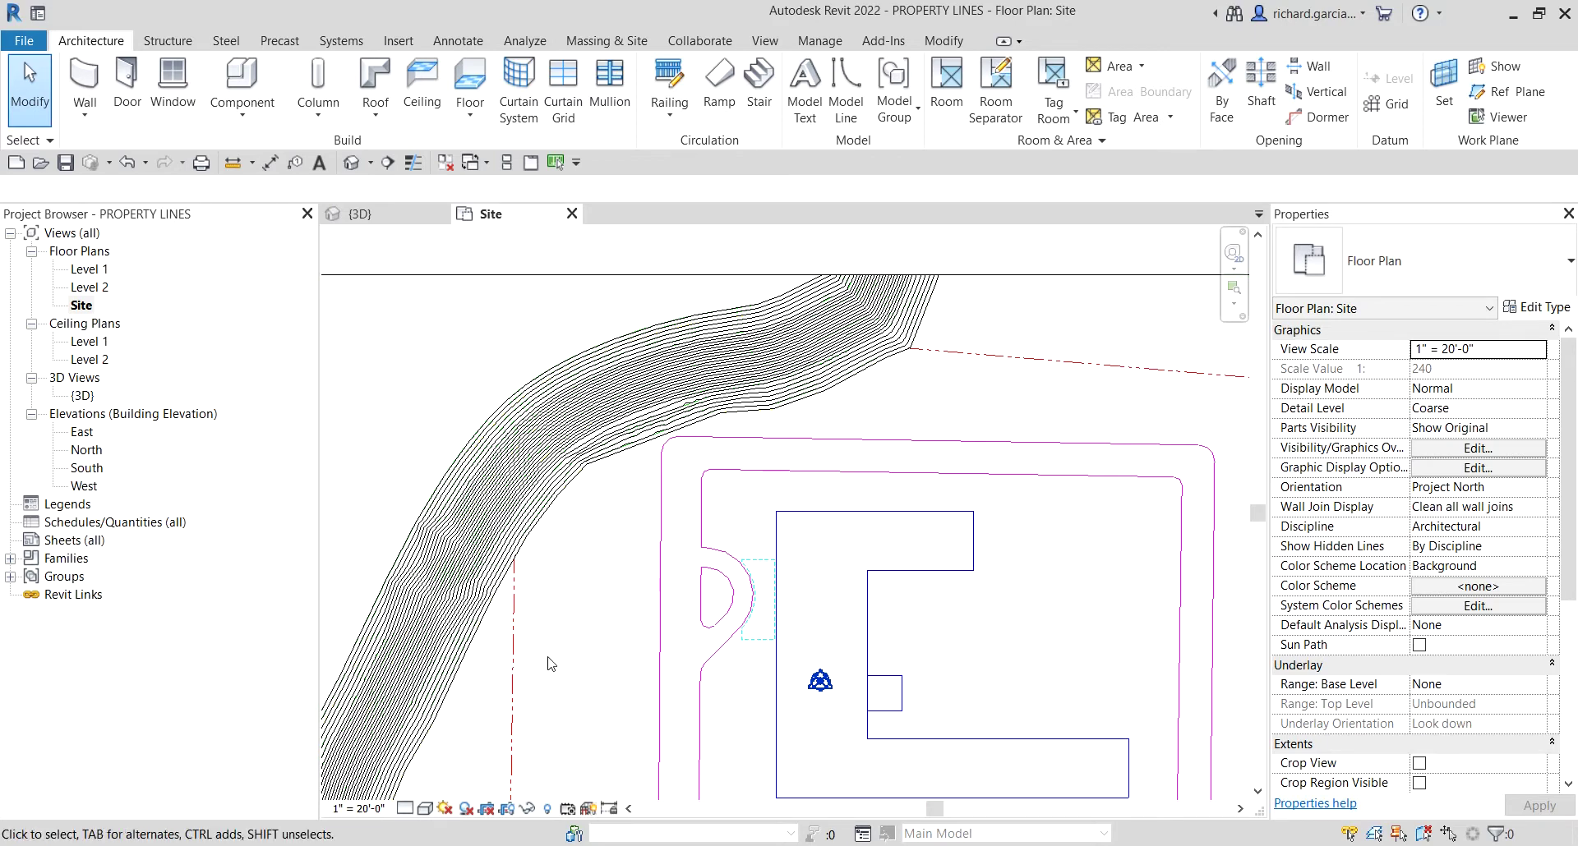
Step: Switch the Site plan to Wireframe, center the whole site, and bring up the Massing & Site tools
left_click(425, 809)
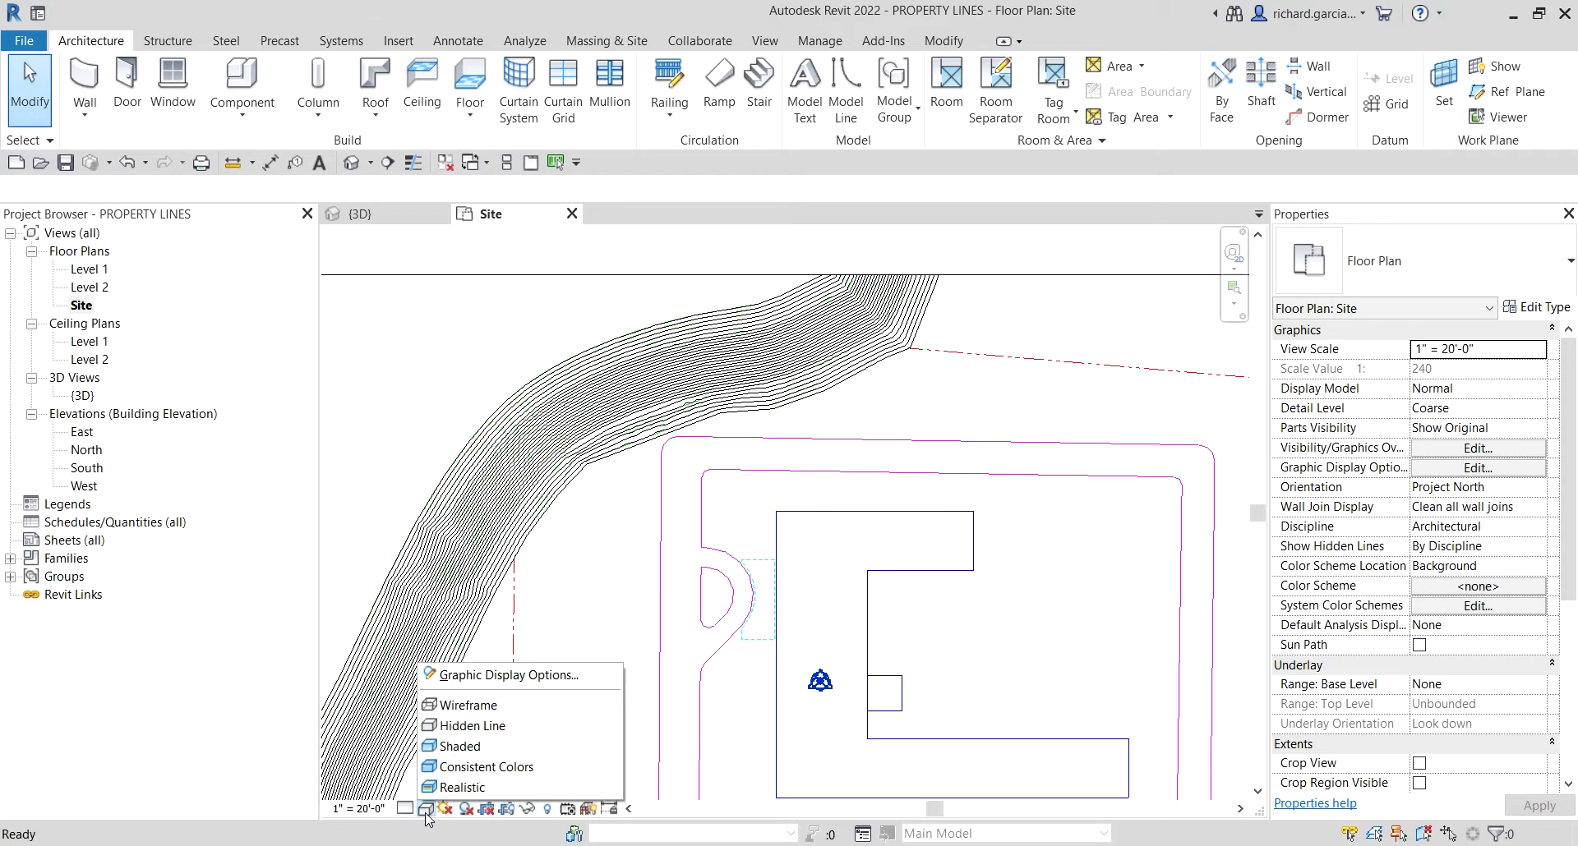
left_click(452, 707)
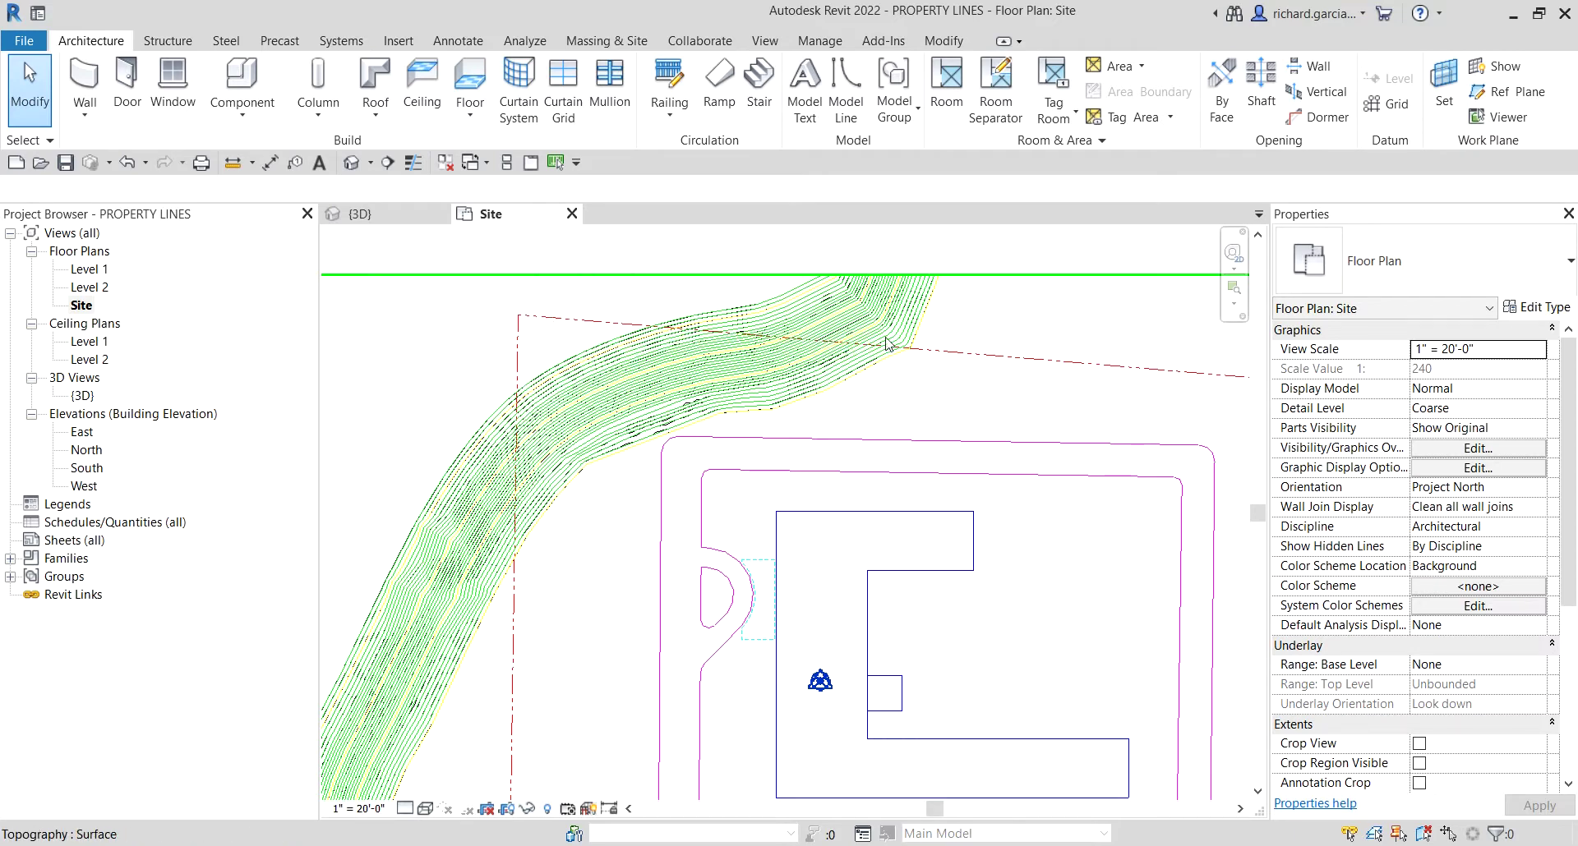
scroll(855, 349, "down", 4)
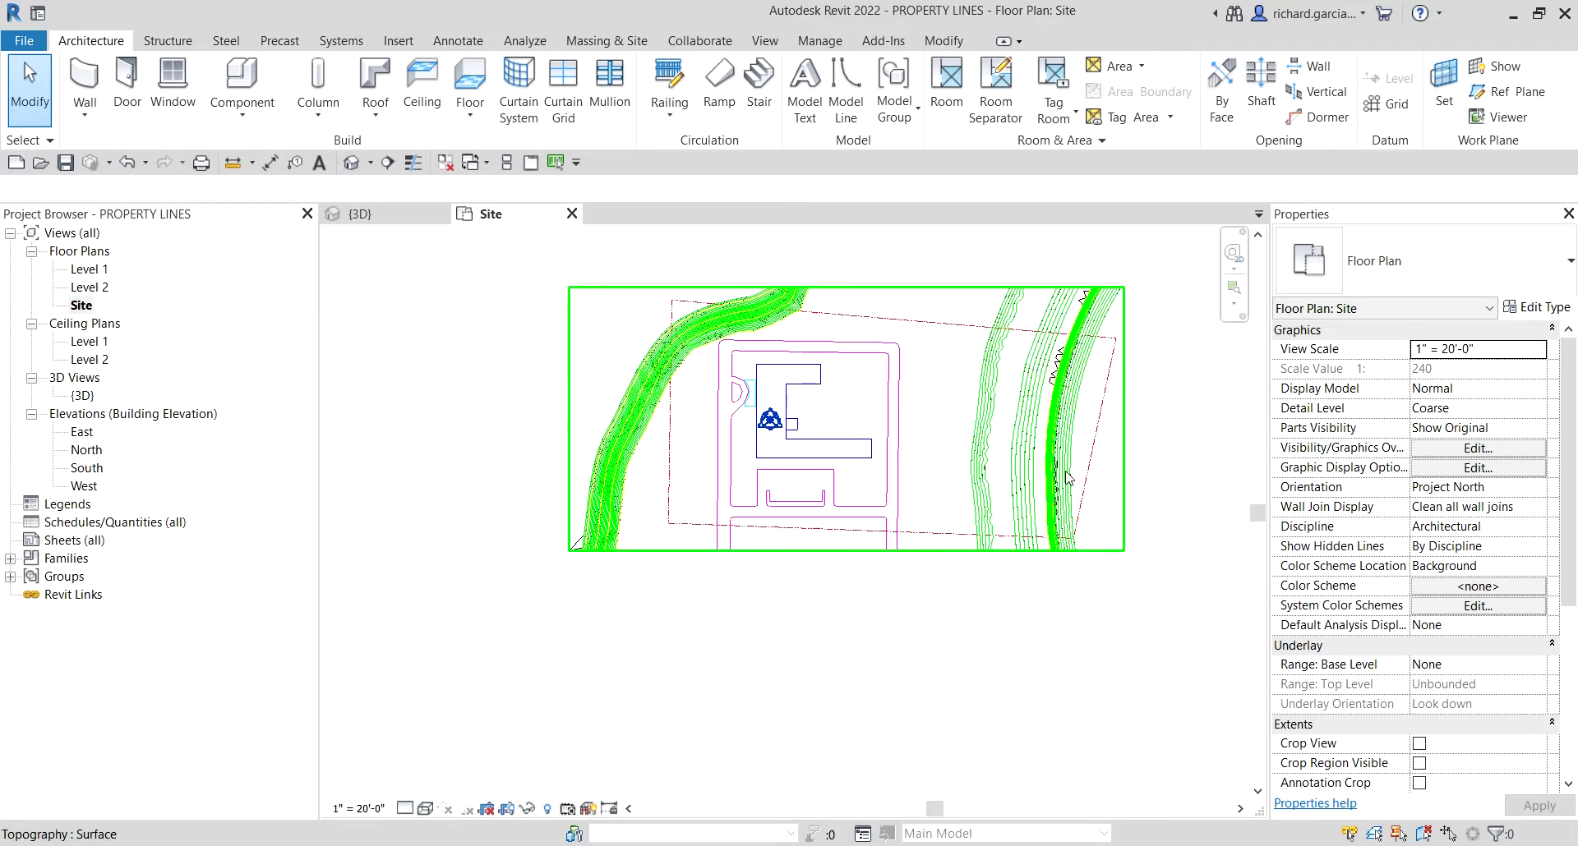
scroll(941, 477, "up", 1)
middle_click_drag(941, 476, 884, 552)
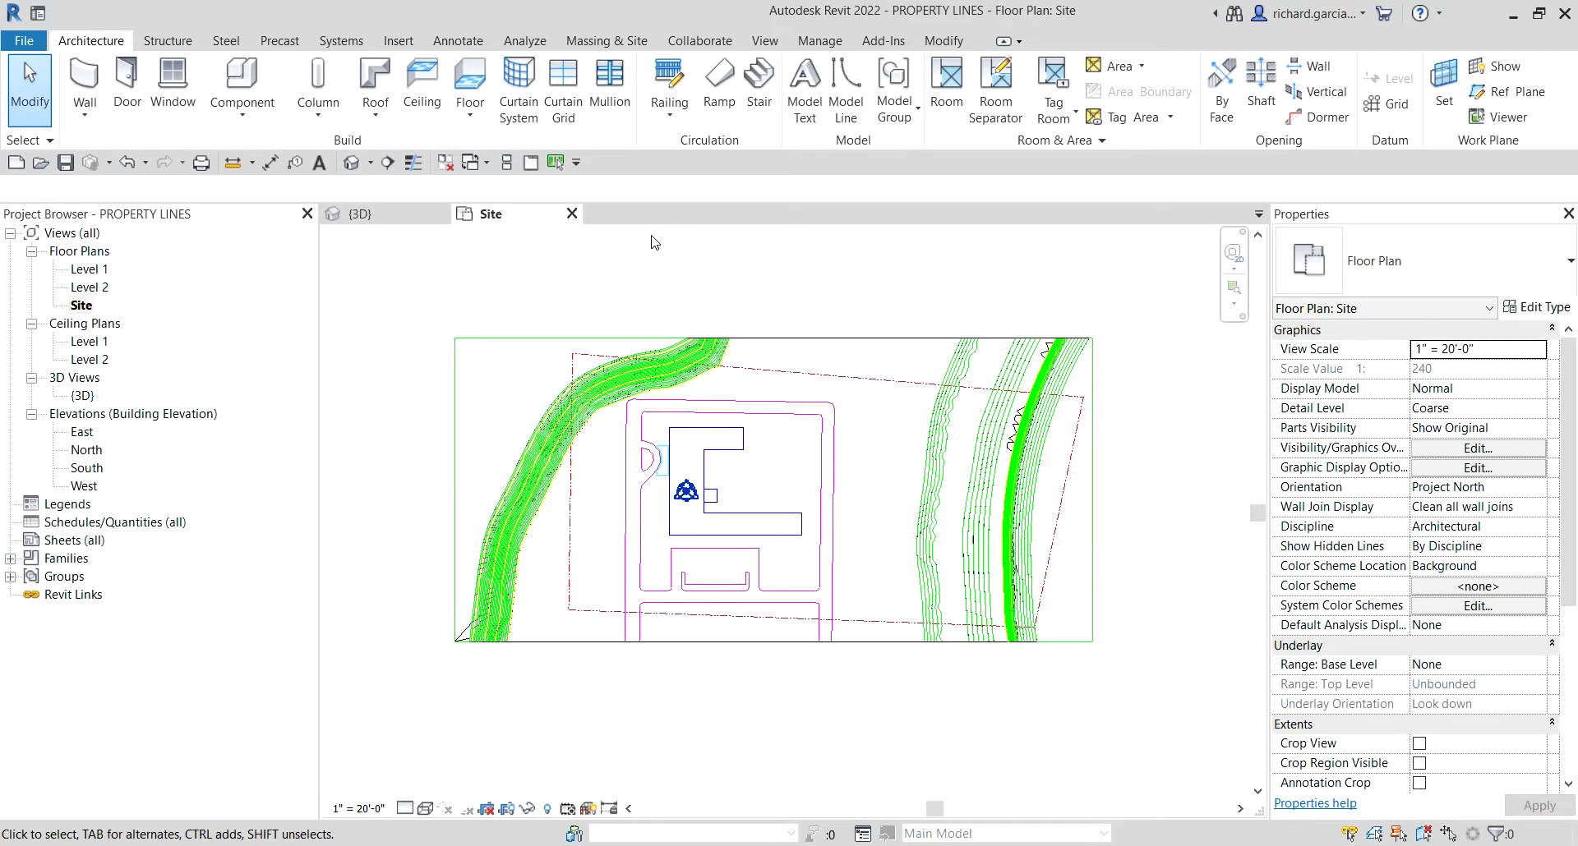
left_click(608, 43)
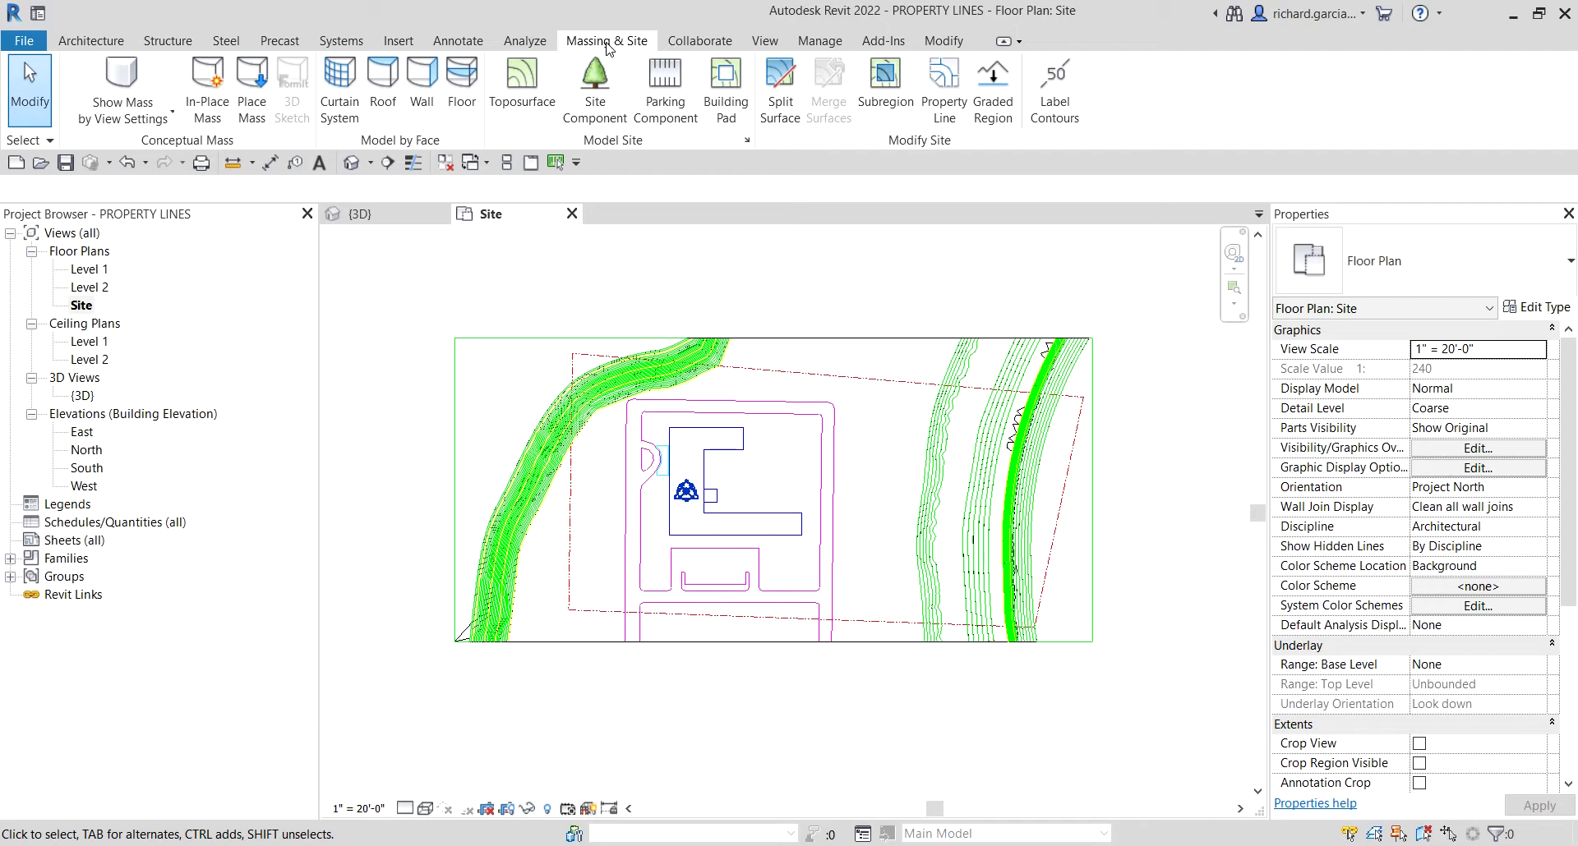
Step: In Site Settings, set Angle Display to Degrees from N/S and units to Degrees minutes seconds, then confirm
left_click(747, 144)
left_click(747, 144)
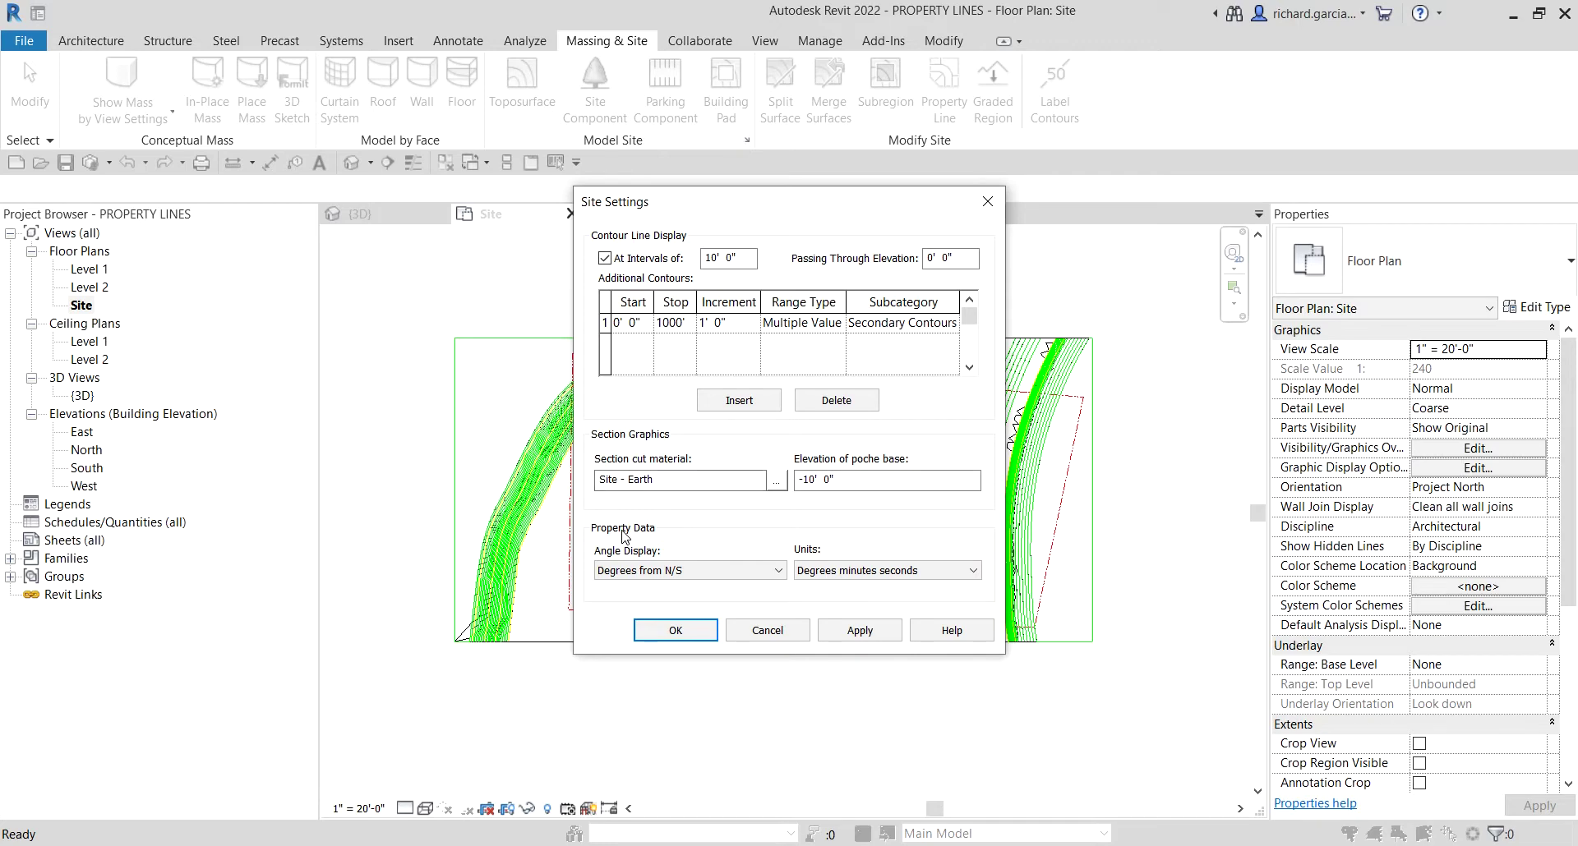
left_click(644, 581)
left_click(655, 575)
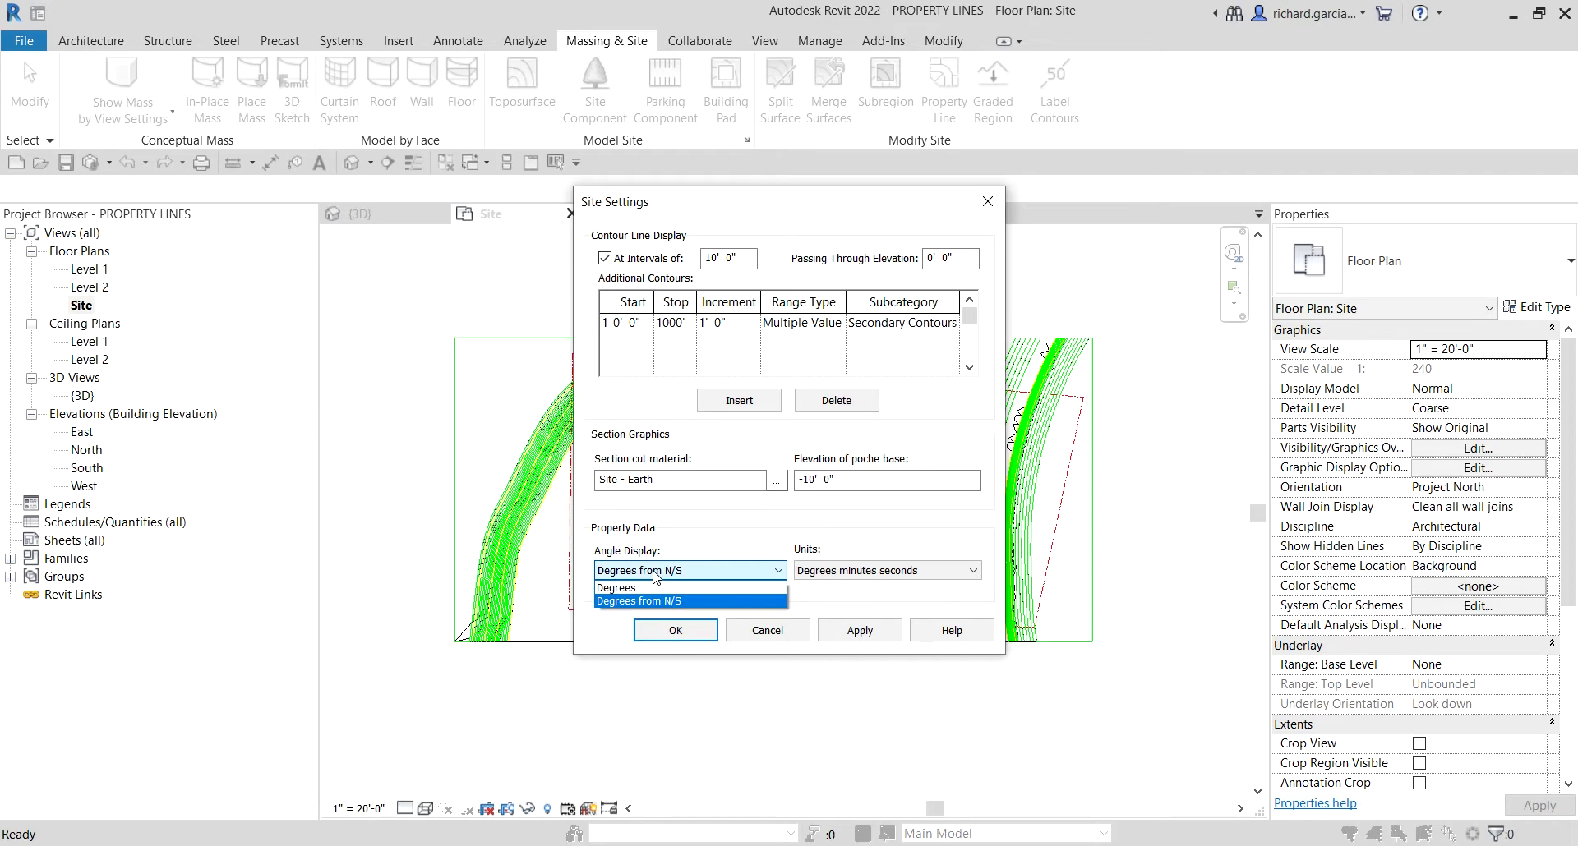
left_click(655, 575)
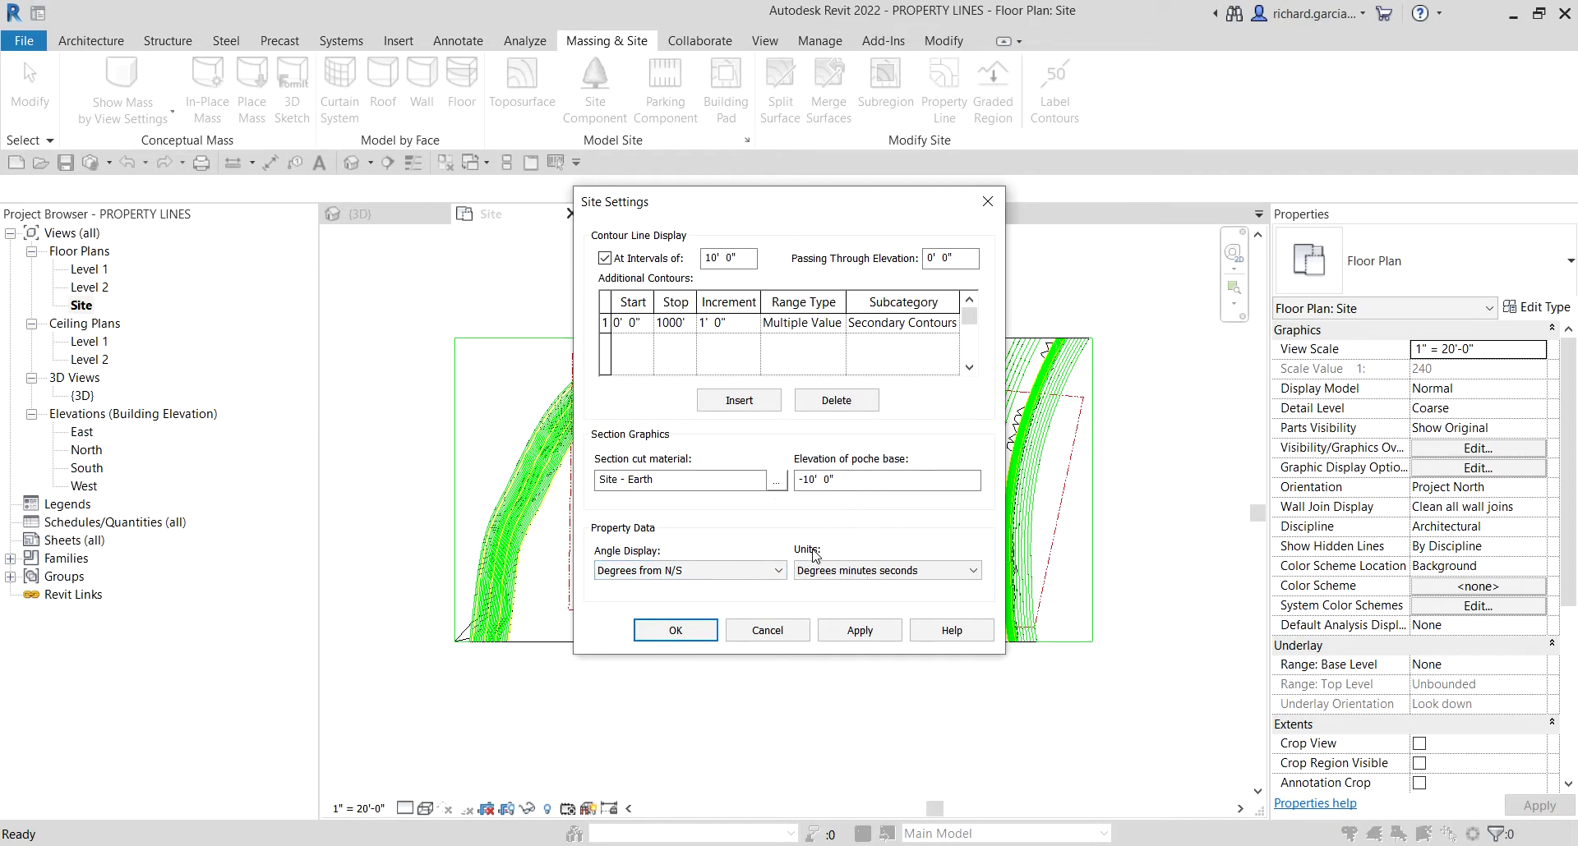
left_click(828, 576)
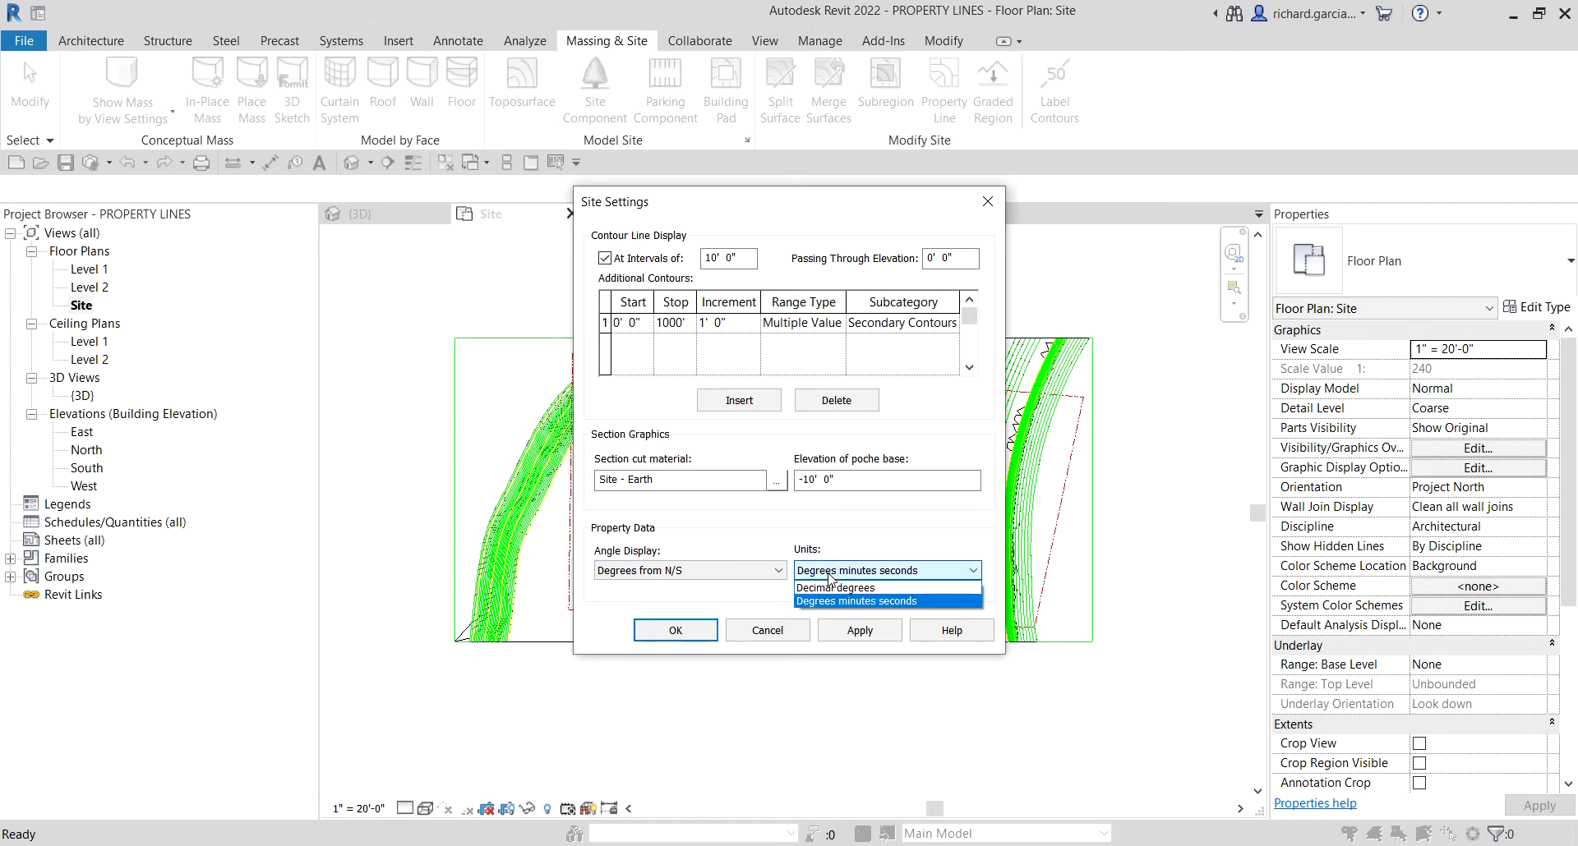
left_click(829, 576)
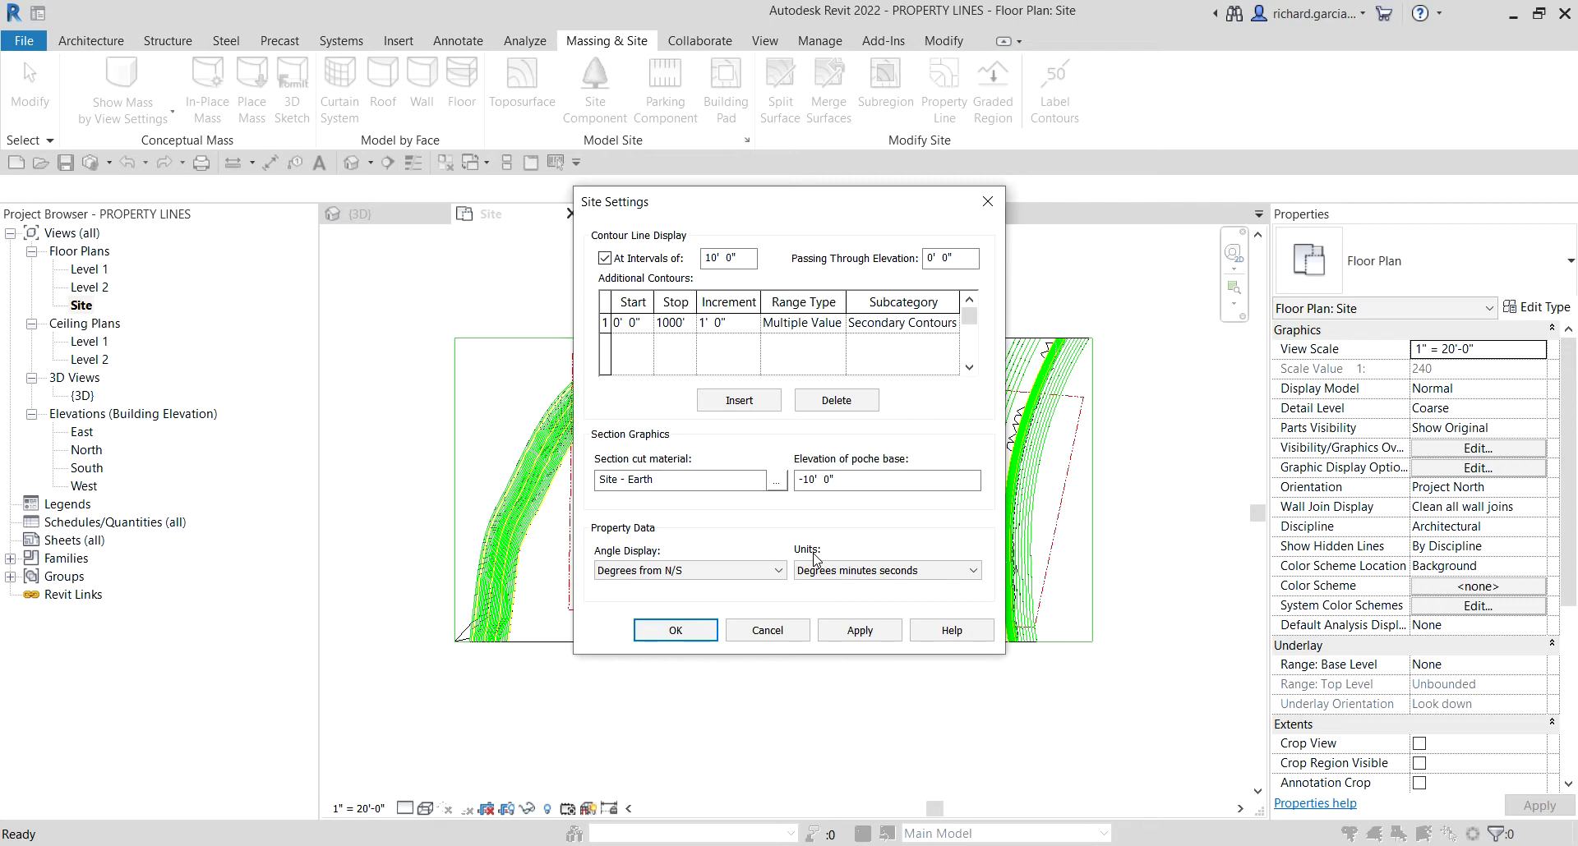
left_click(740, 571)
left_click(764, 570)
left_click(848, 573)
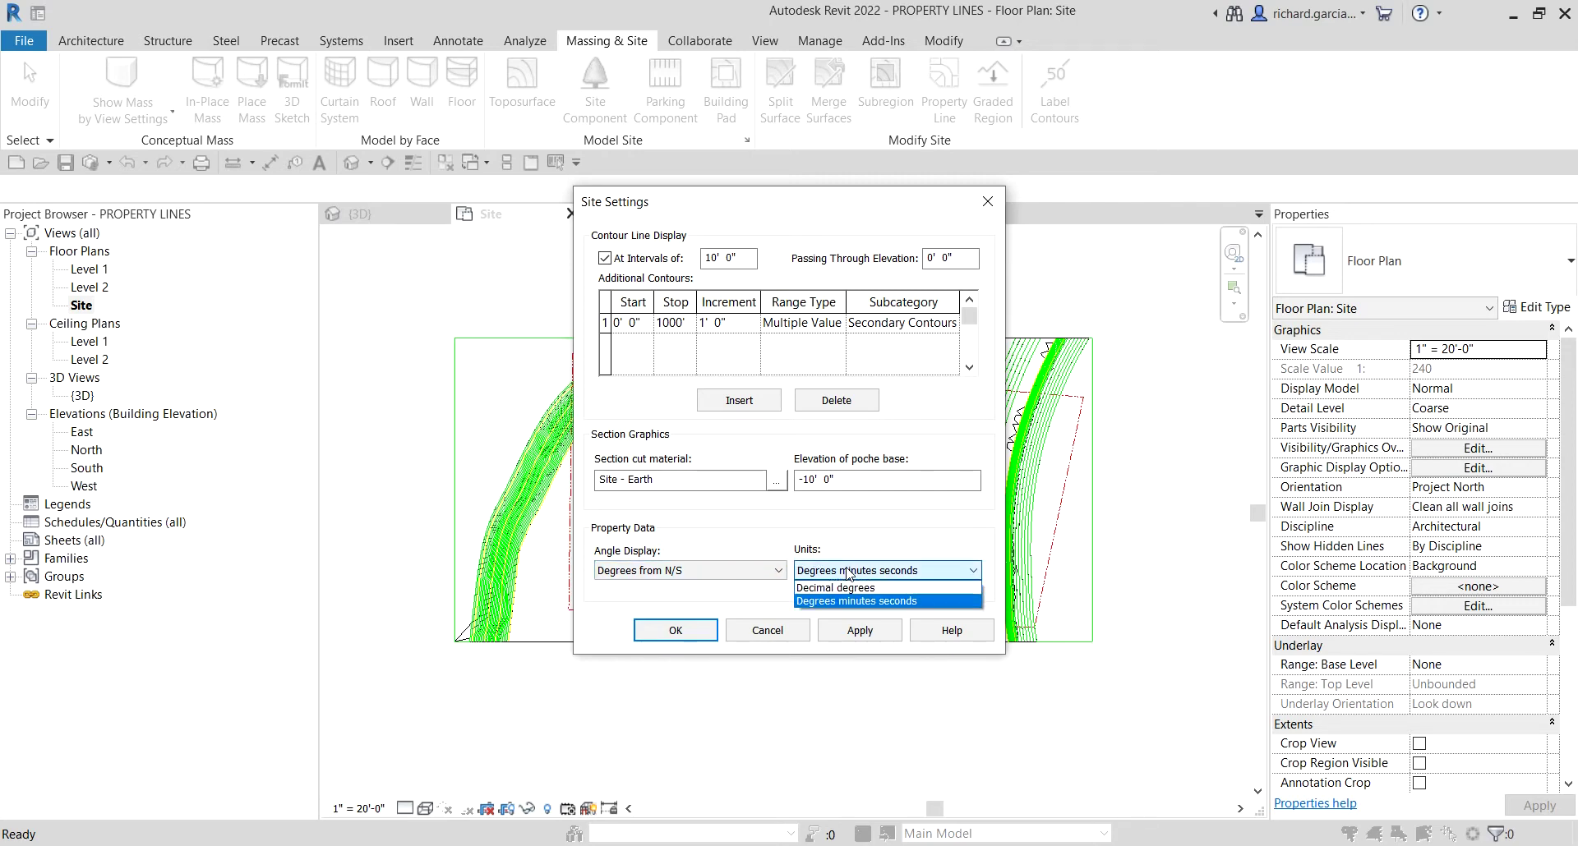
left_click(867, 530)
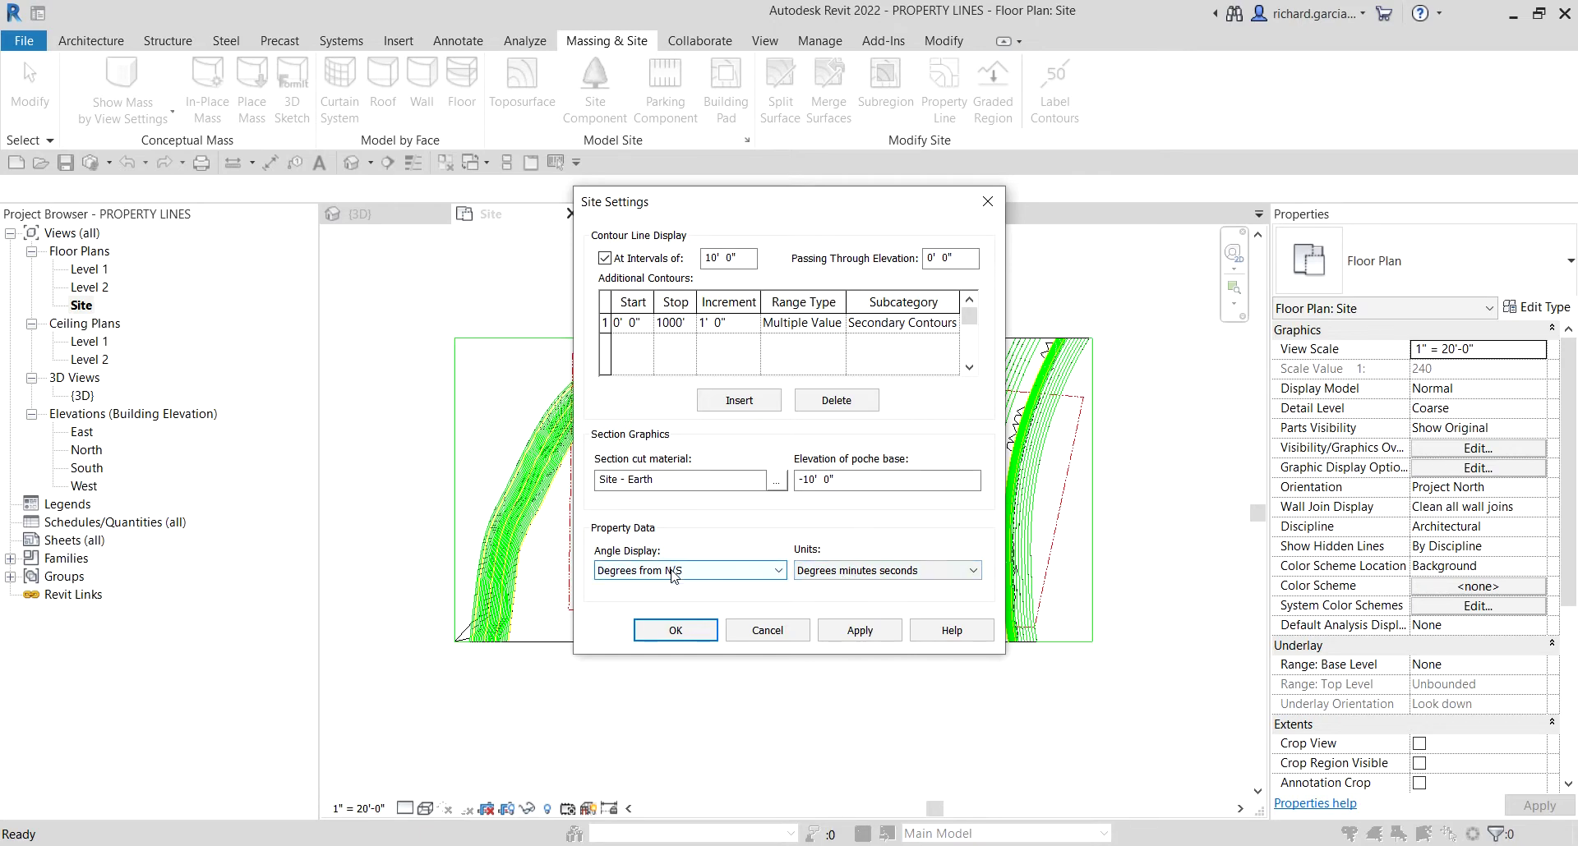
left_click(689, 631)
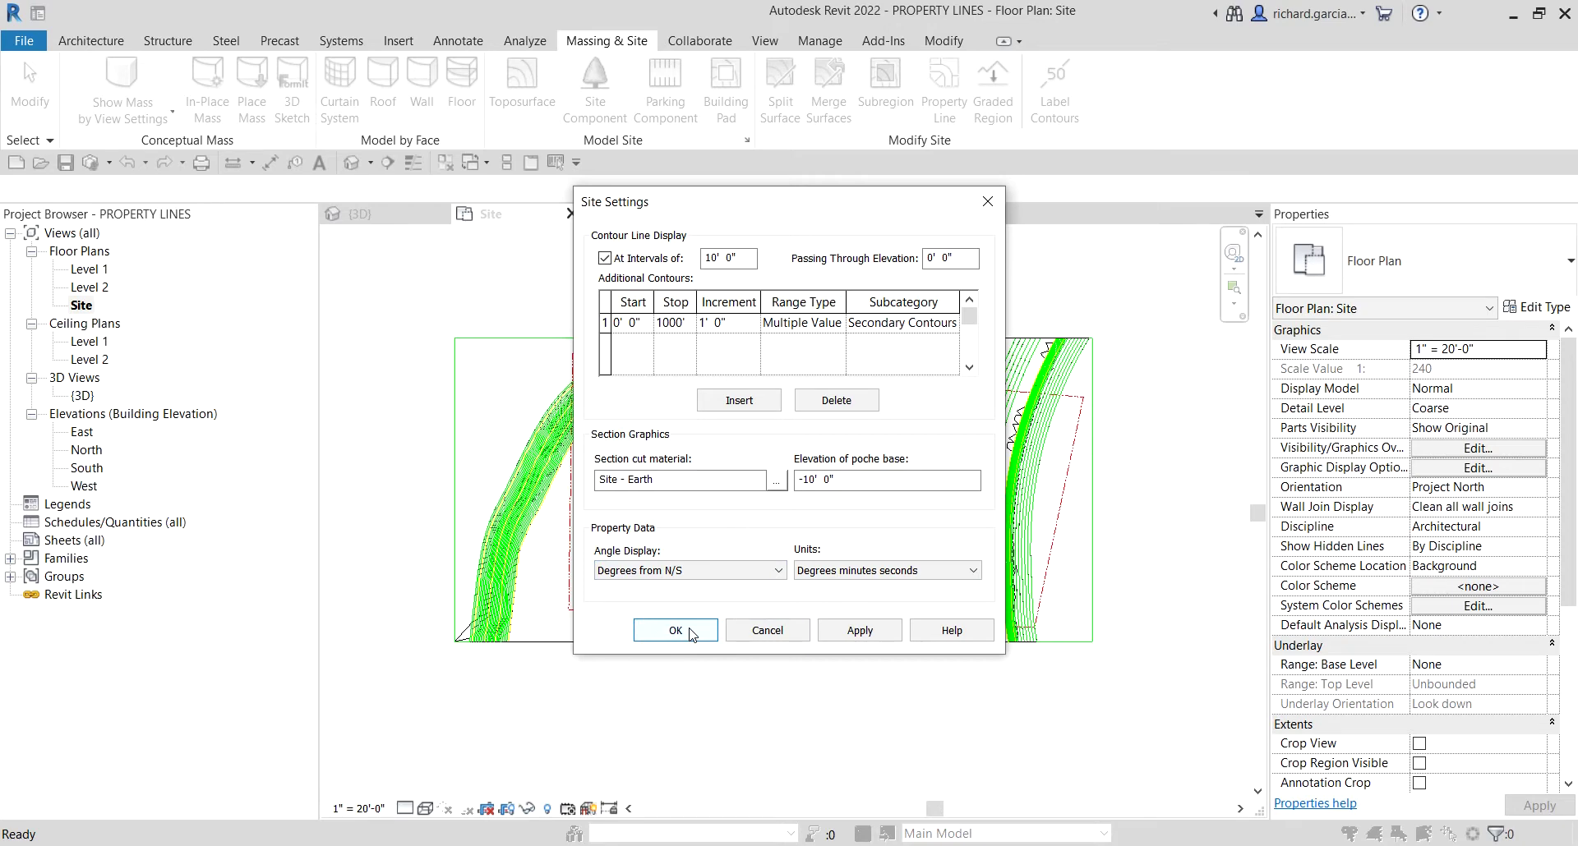
left_click(689, 630)
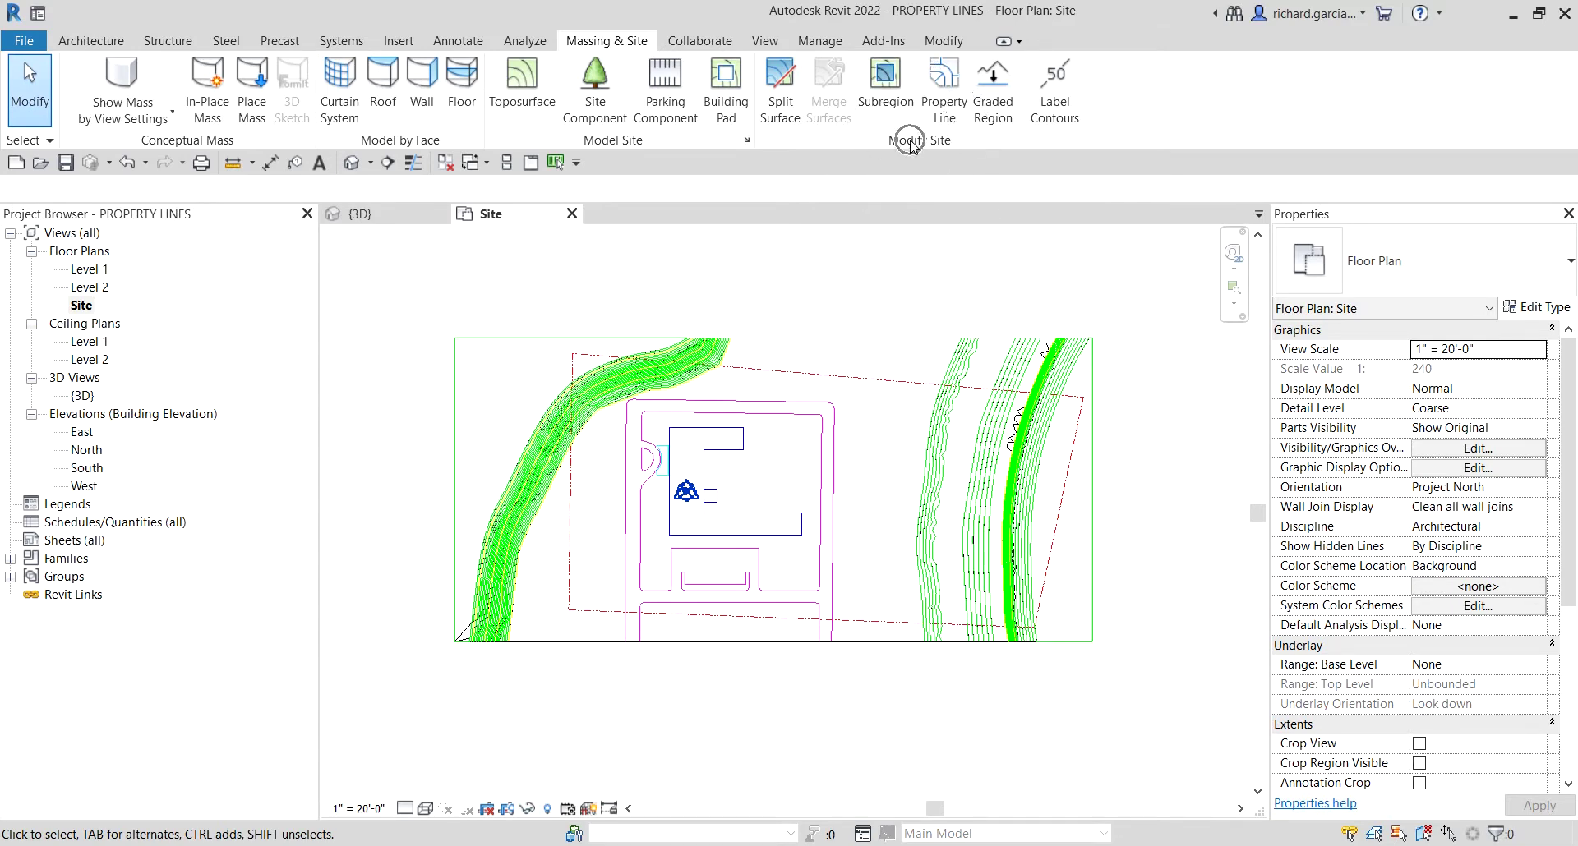
Step: Start a new Property Line and choose to create it by sketching
left_click(944, 83)
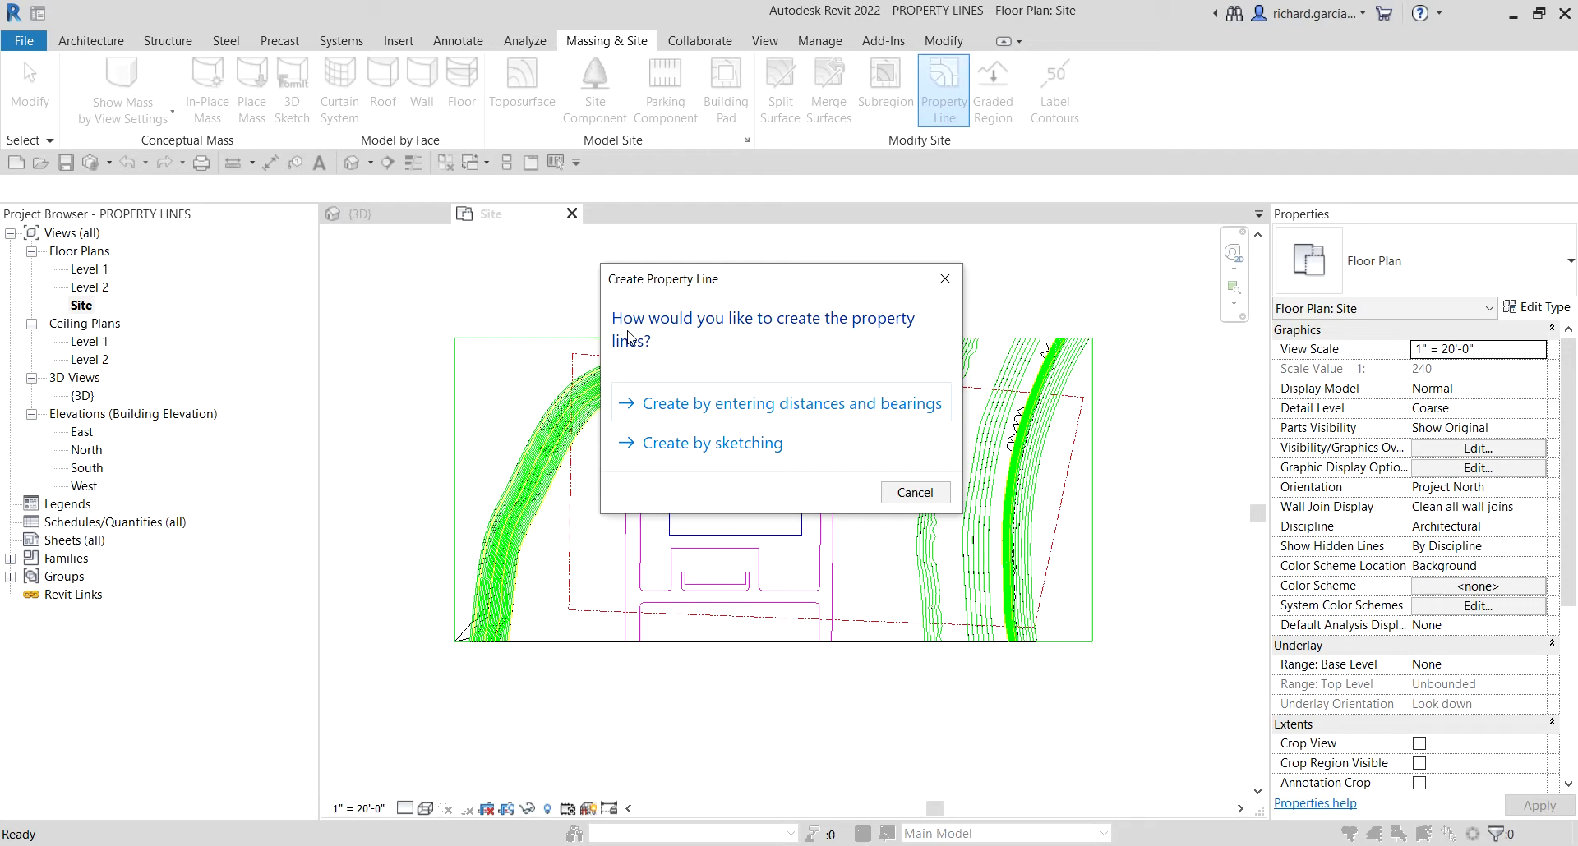
left_click(707, 452)
left_click(709, 448)
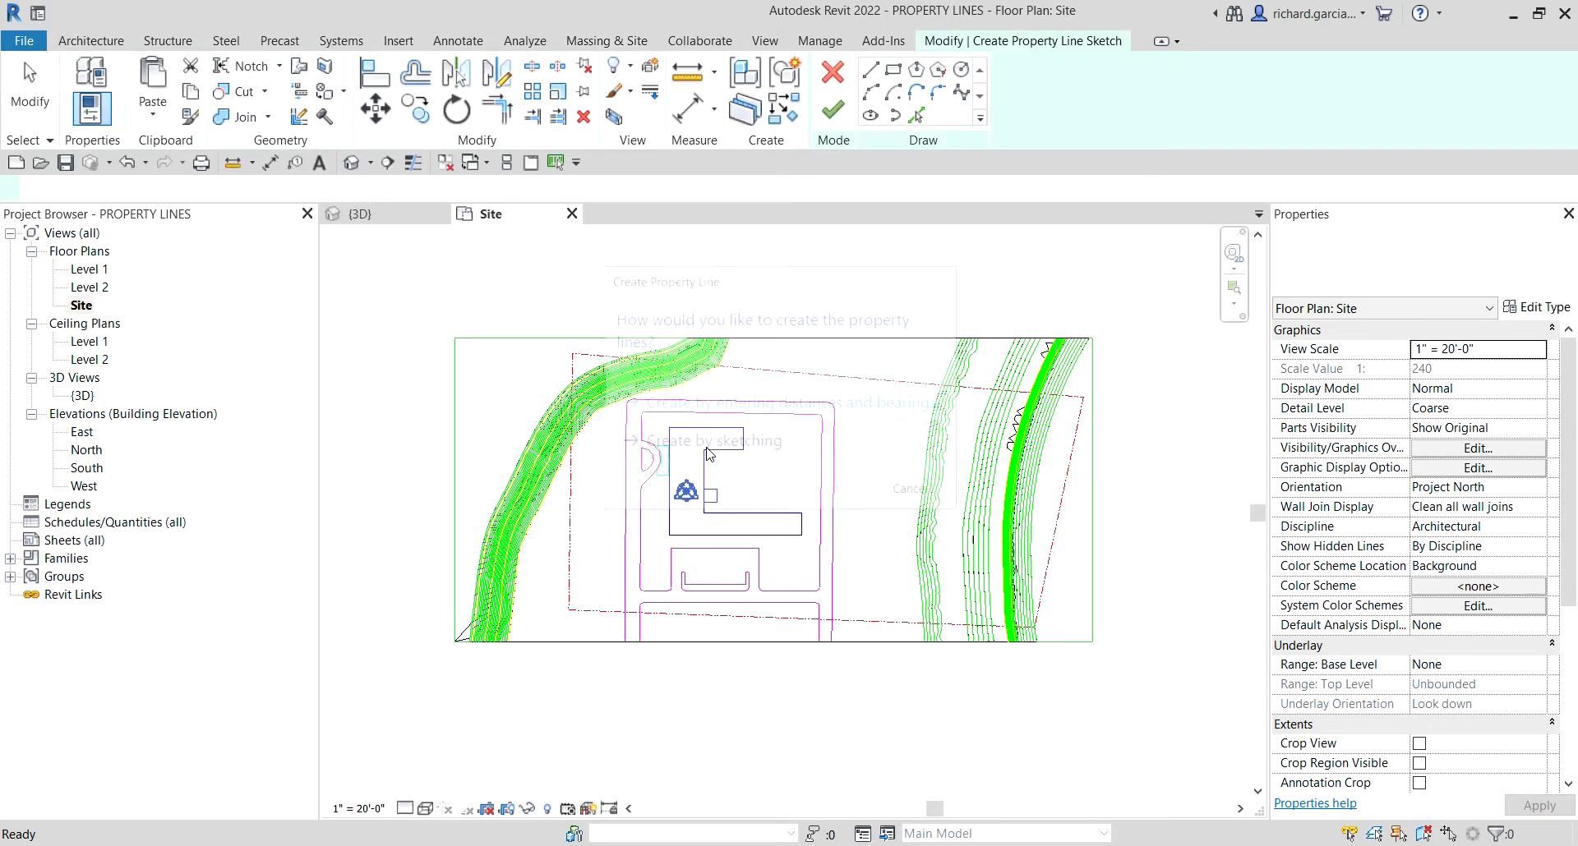
Step: With Pick Lines, trace the top, left, bottom and right DWG boundary lines, then finish the sketch
left_click(926, 144)
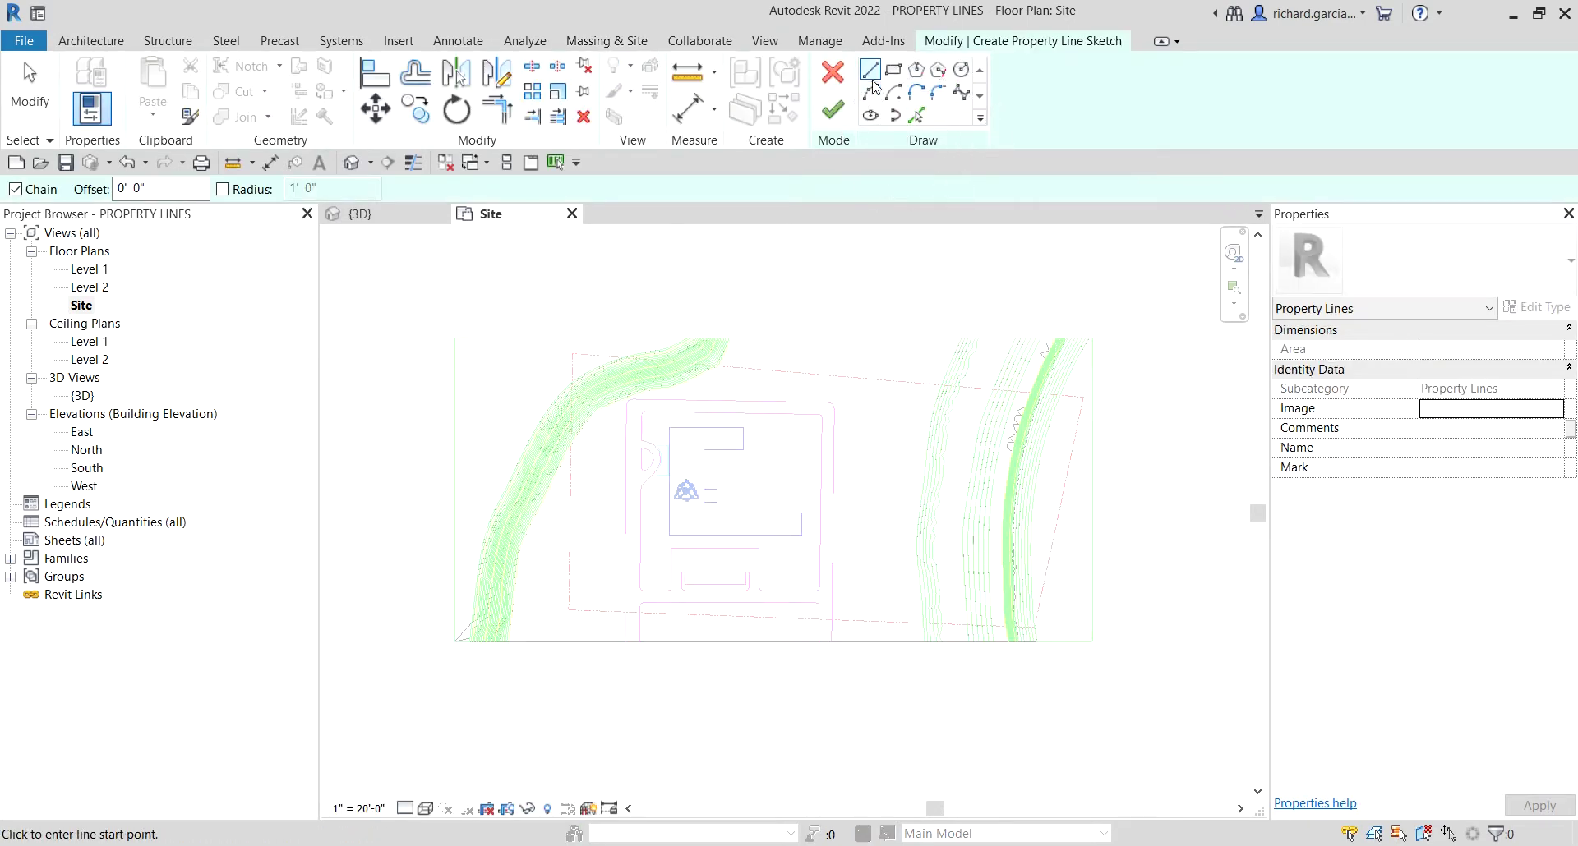
left_click(918, 116)
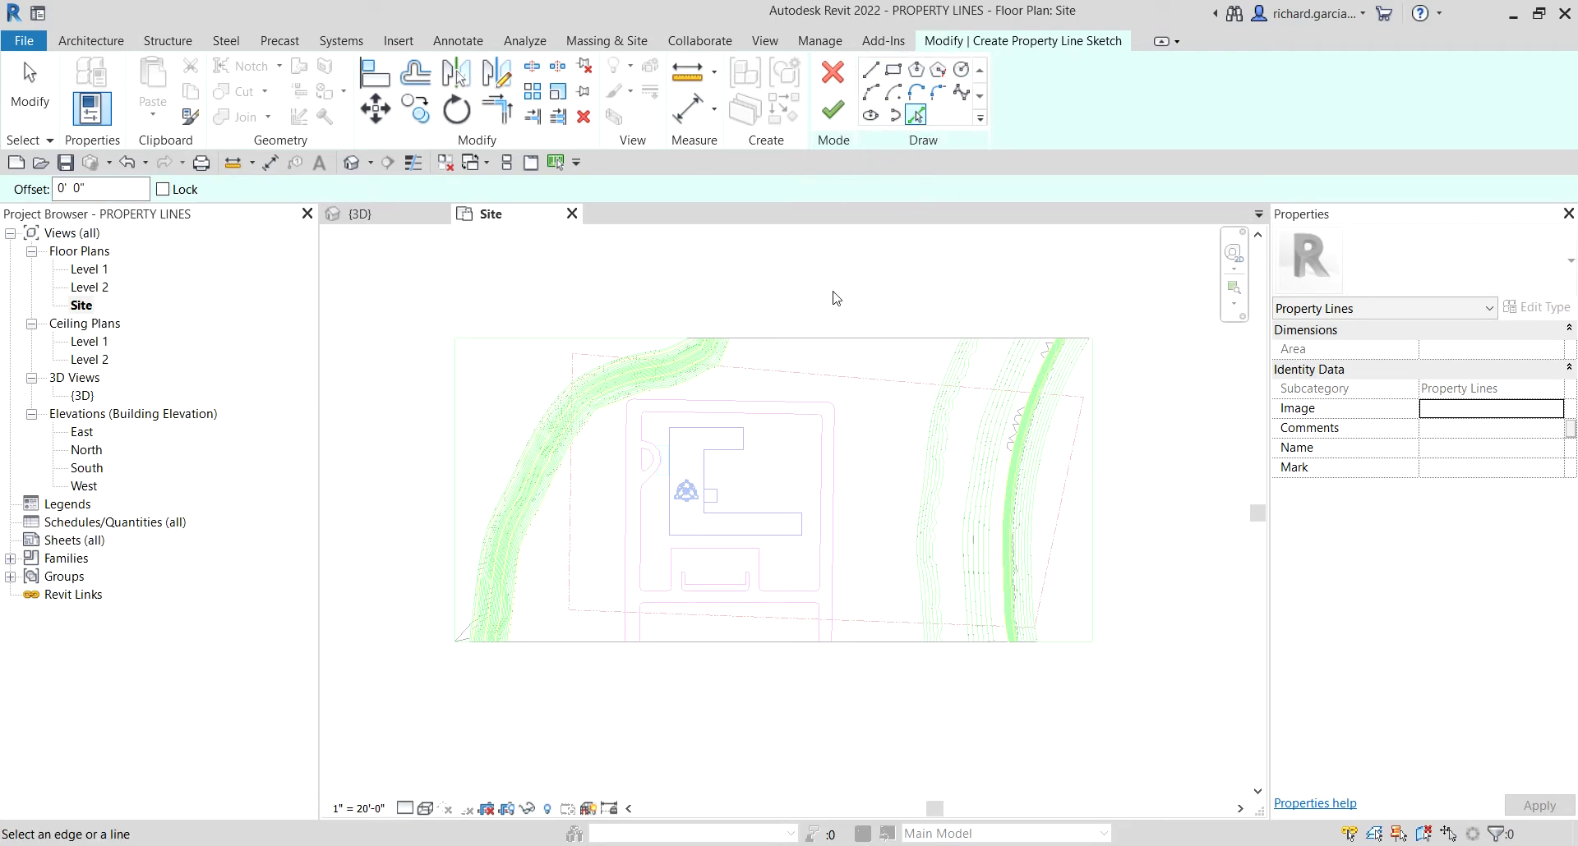
left_click(816, 382)
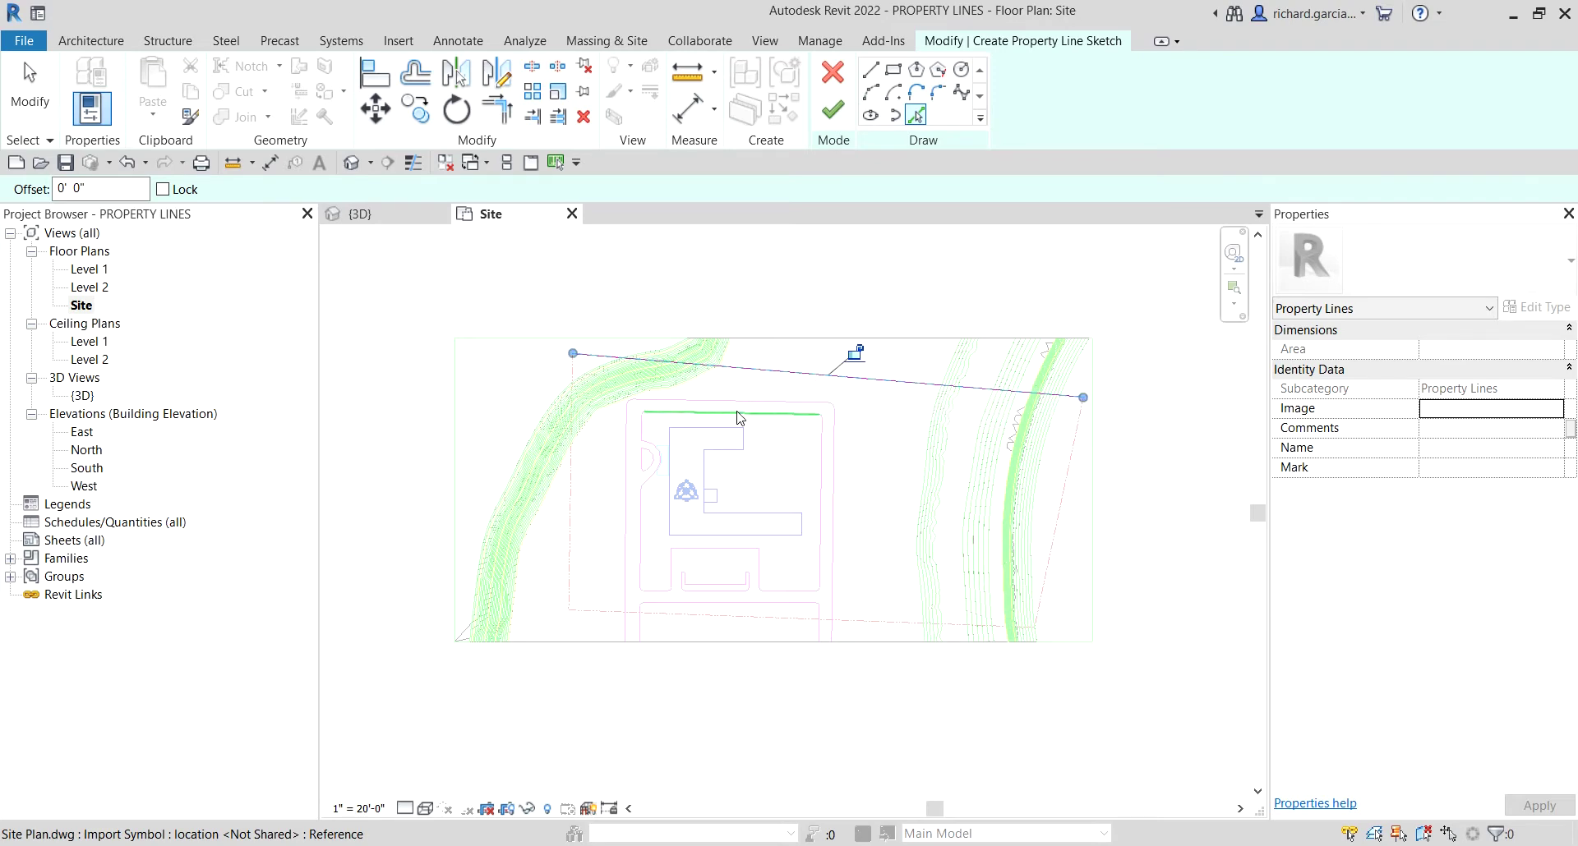
left_click(572, 499)
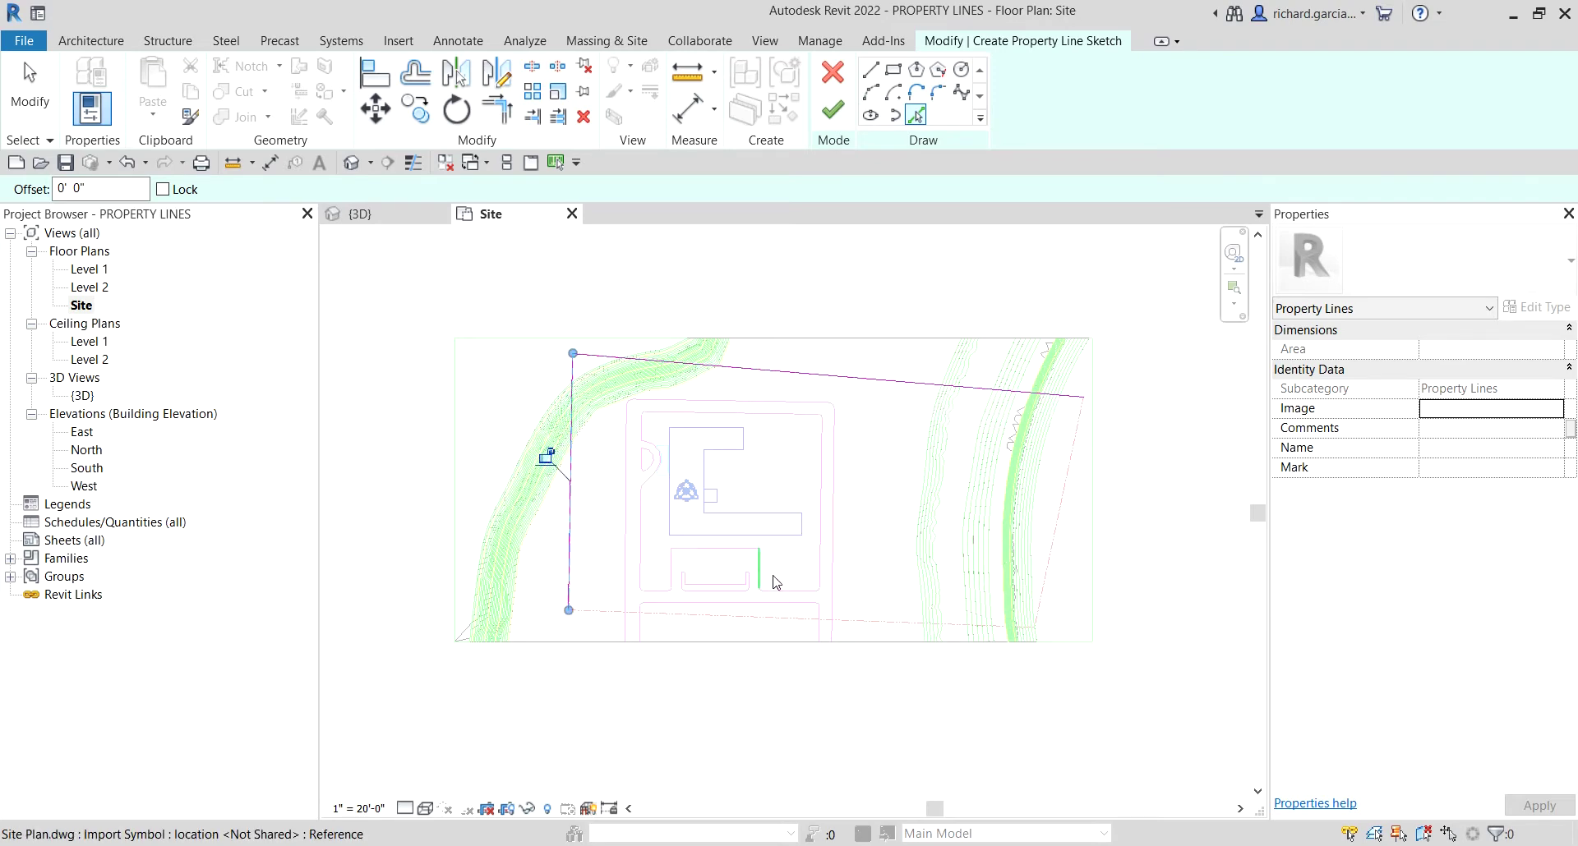
left_click(863, 624)
left_click(1060, 511)
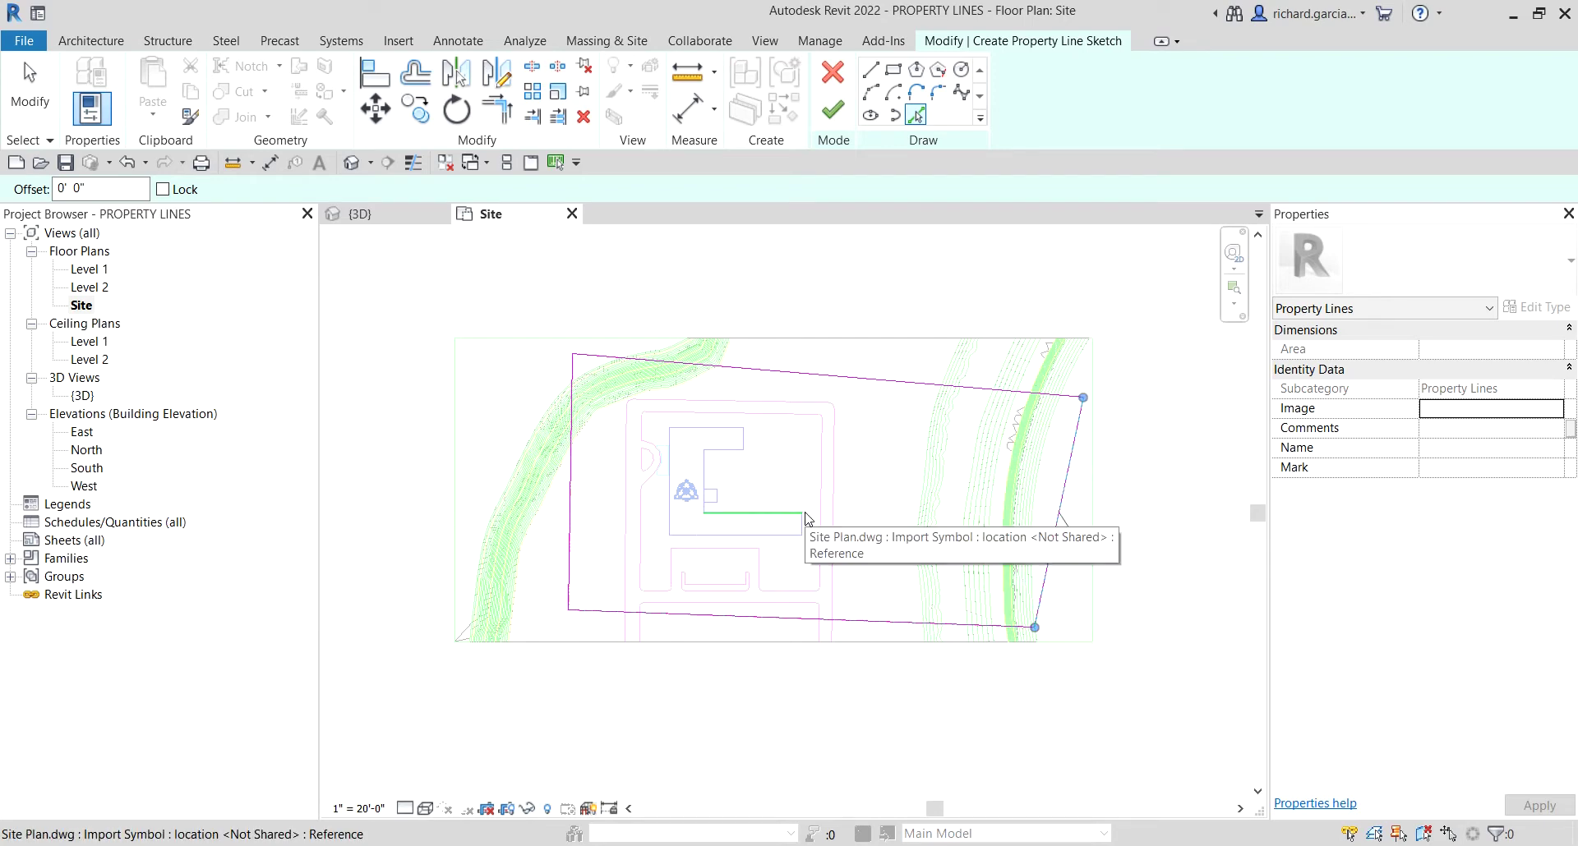
left_click(833, 115)
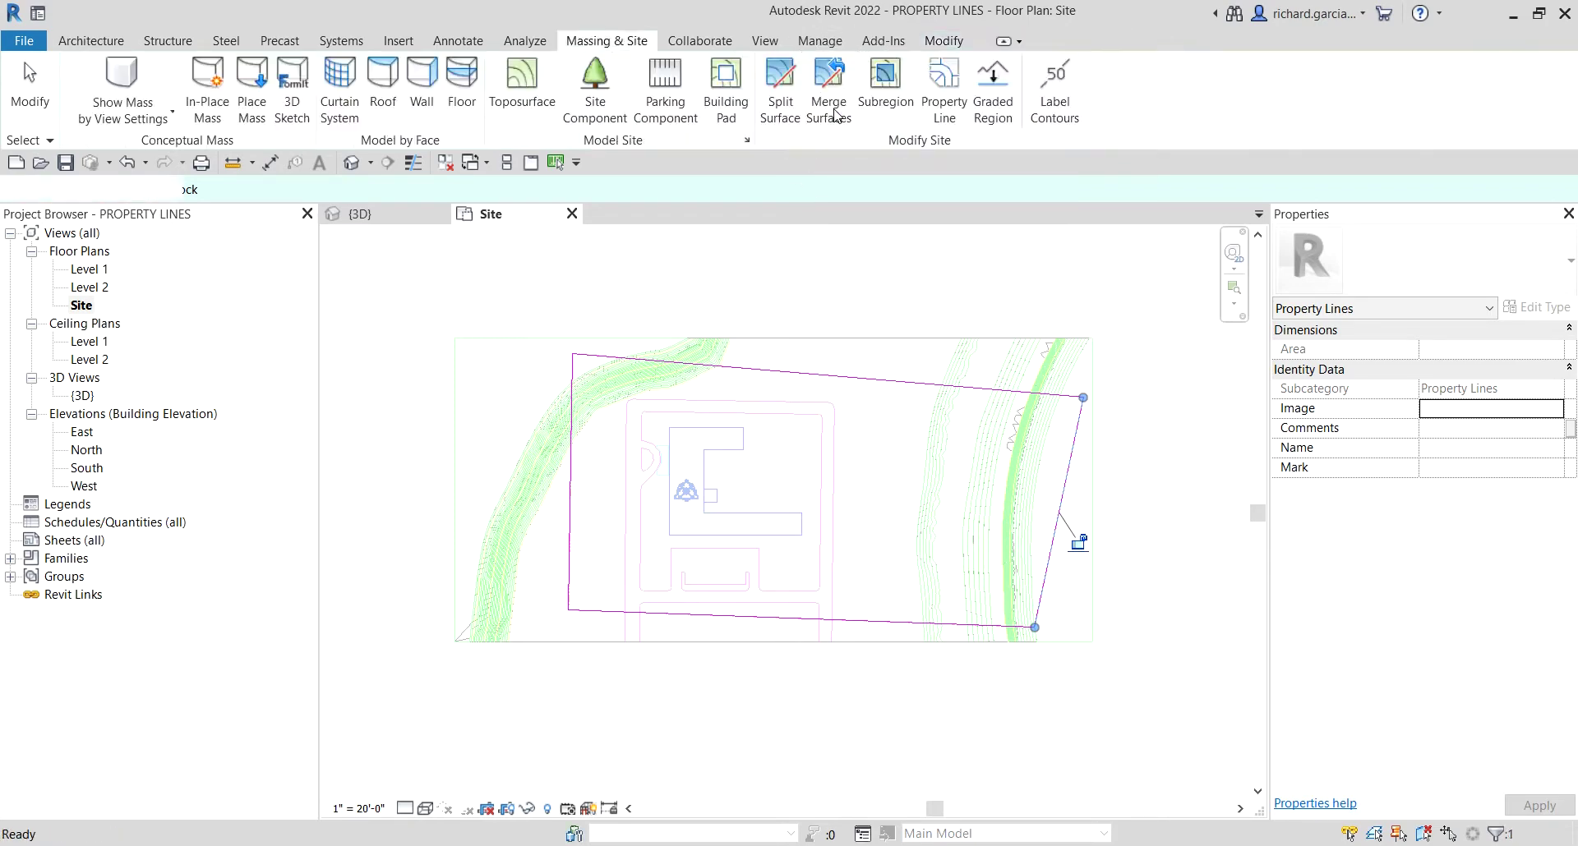
key("Escape")
scroll(630, 311, "up", 8)
scroll(759, 388, "down", 8)
scroll(873, 499, "up", 3)
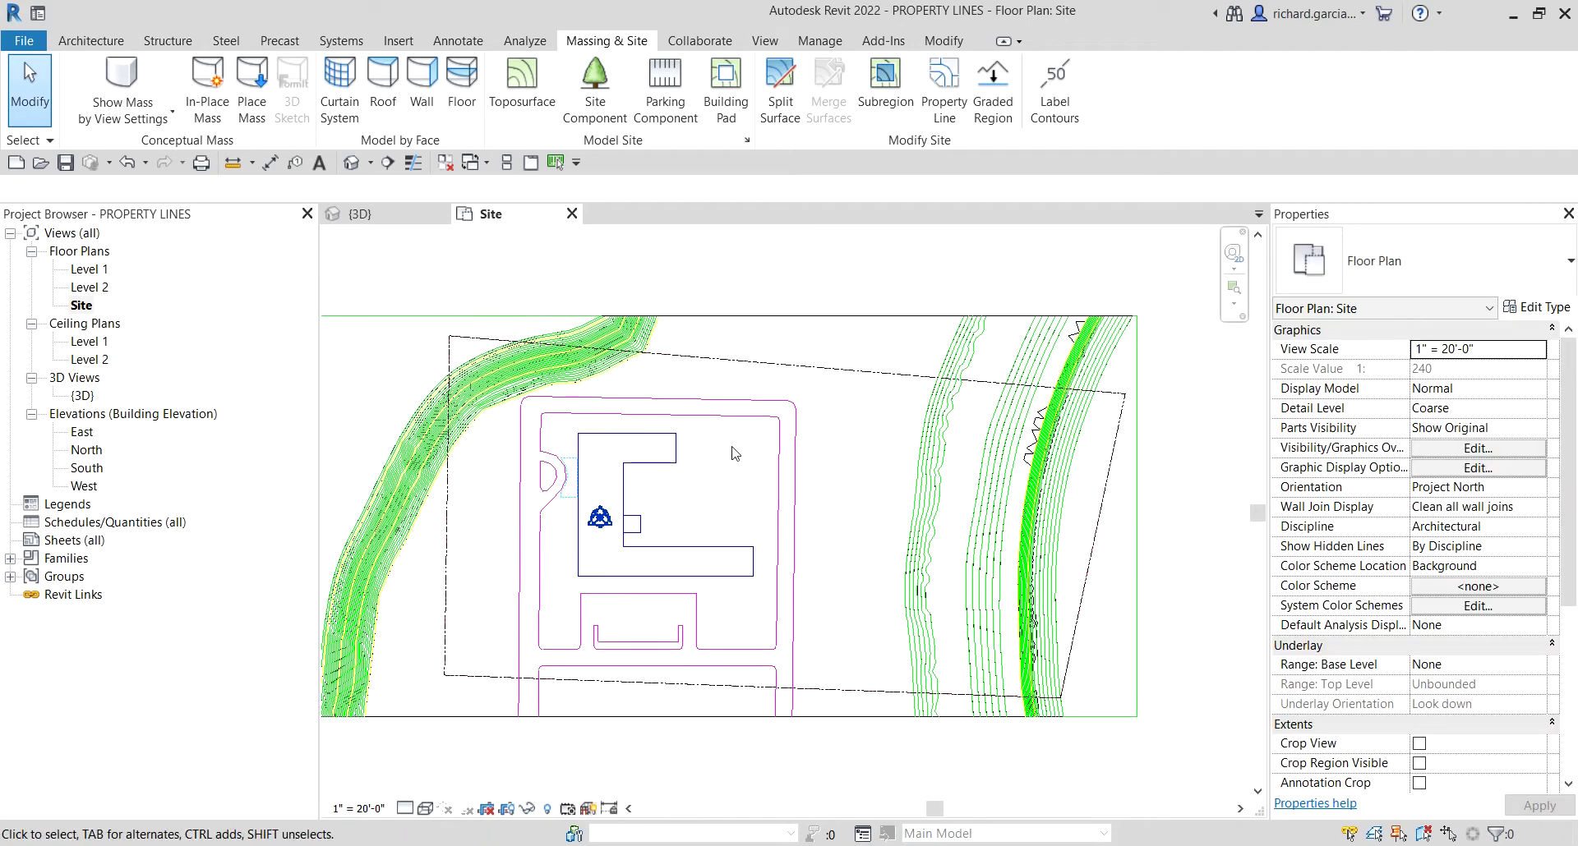
Step: Use Tag by Category on the property line, triggering the No Tag Loaded prompt
left_click(296, 164)
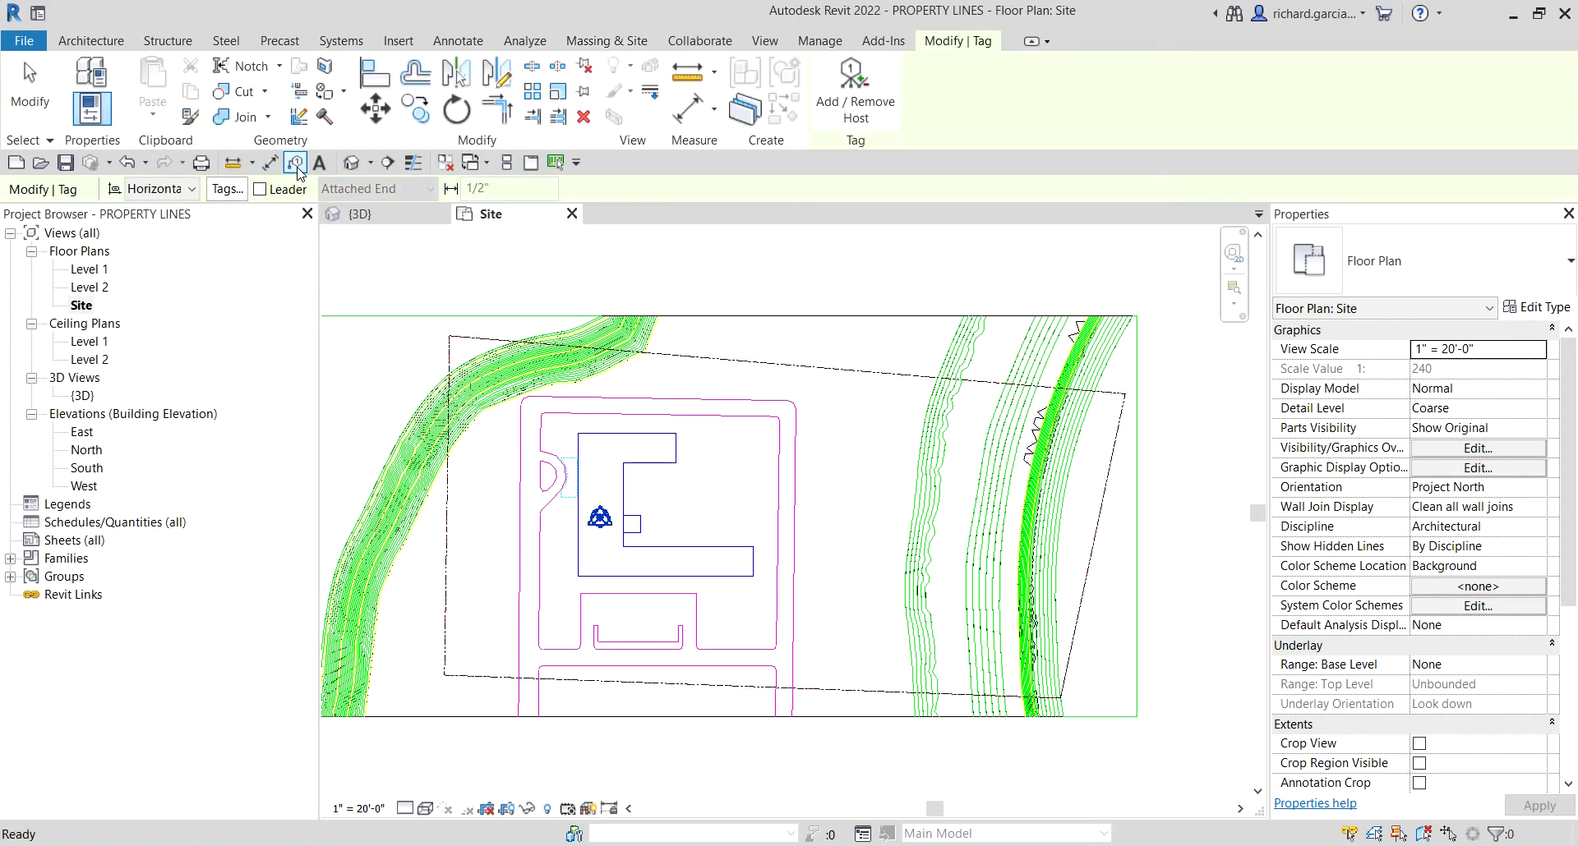
left_click(757, 361)
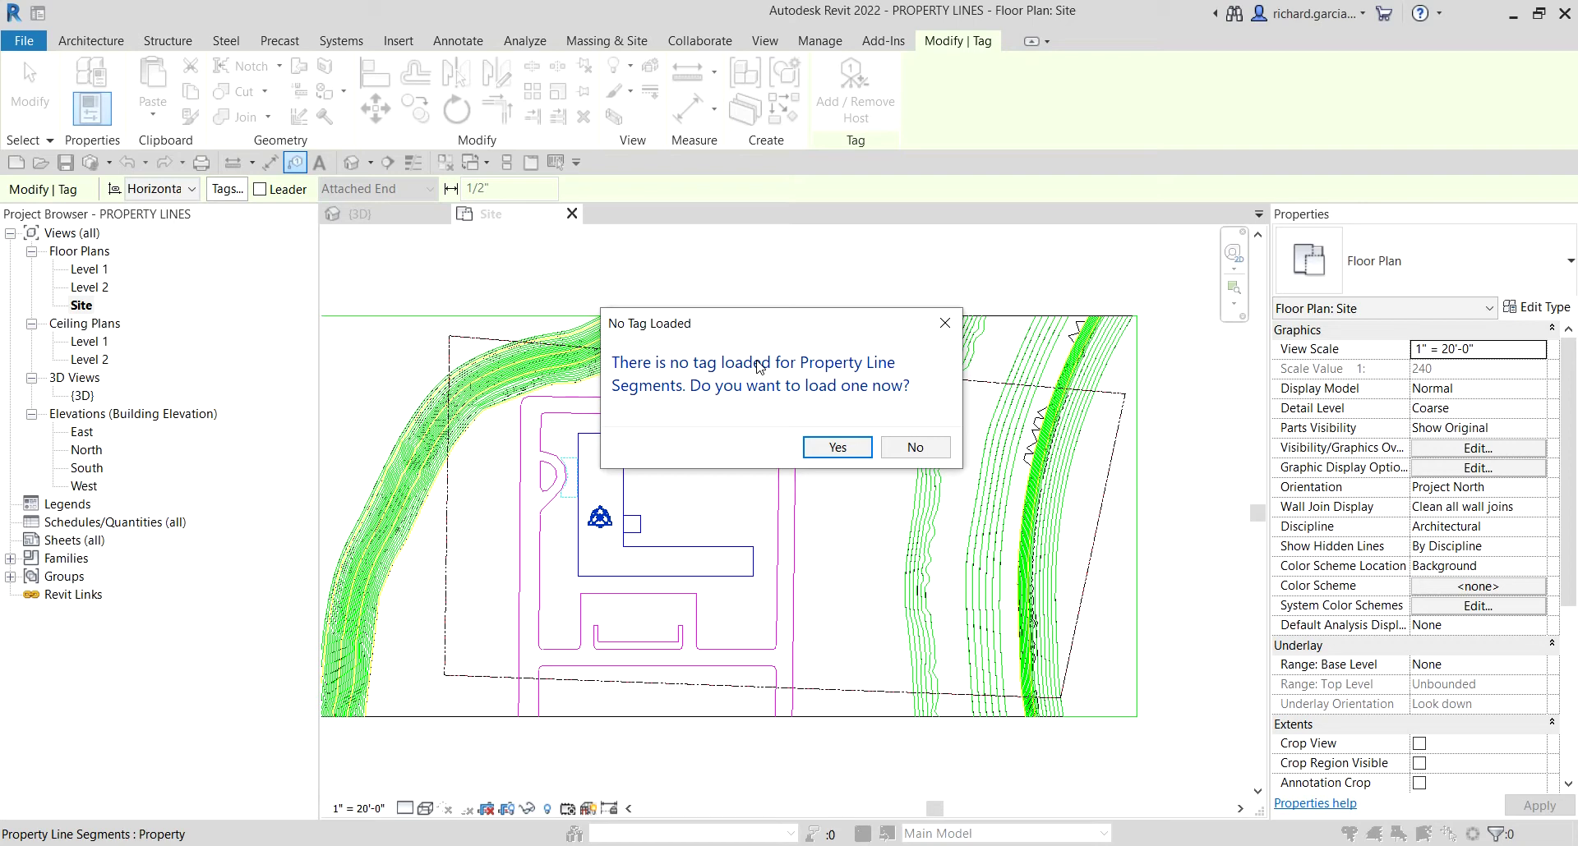
Step: Accept the prompt and load the Property Line Tag.rfa family
left_click(812, 445)
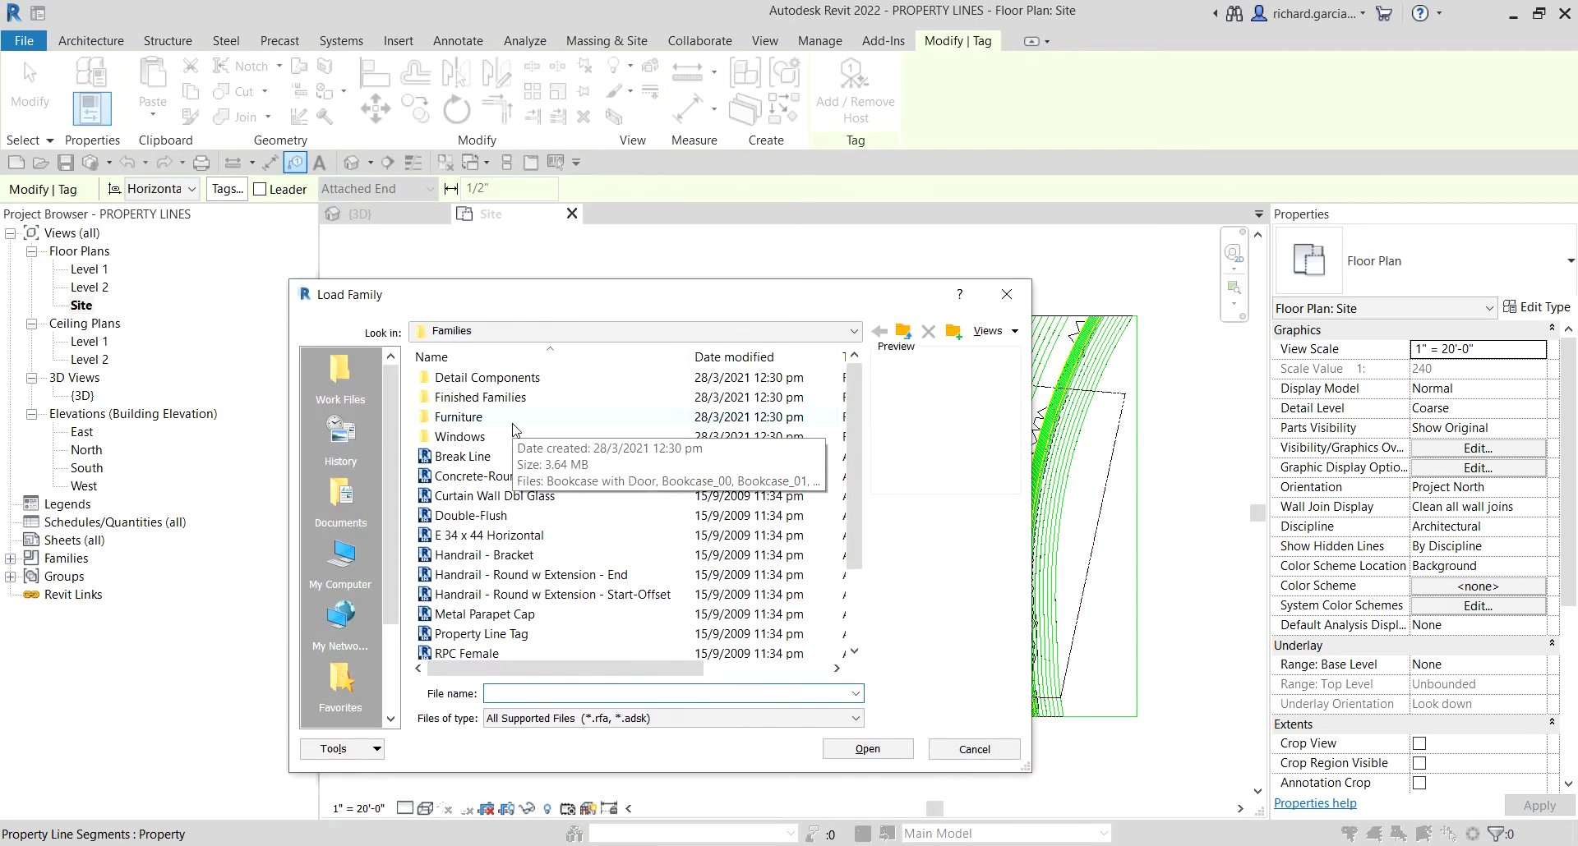
scroll(497, 551, "down", 2)
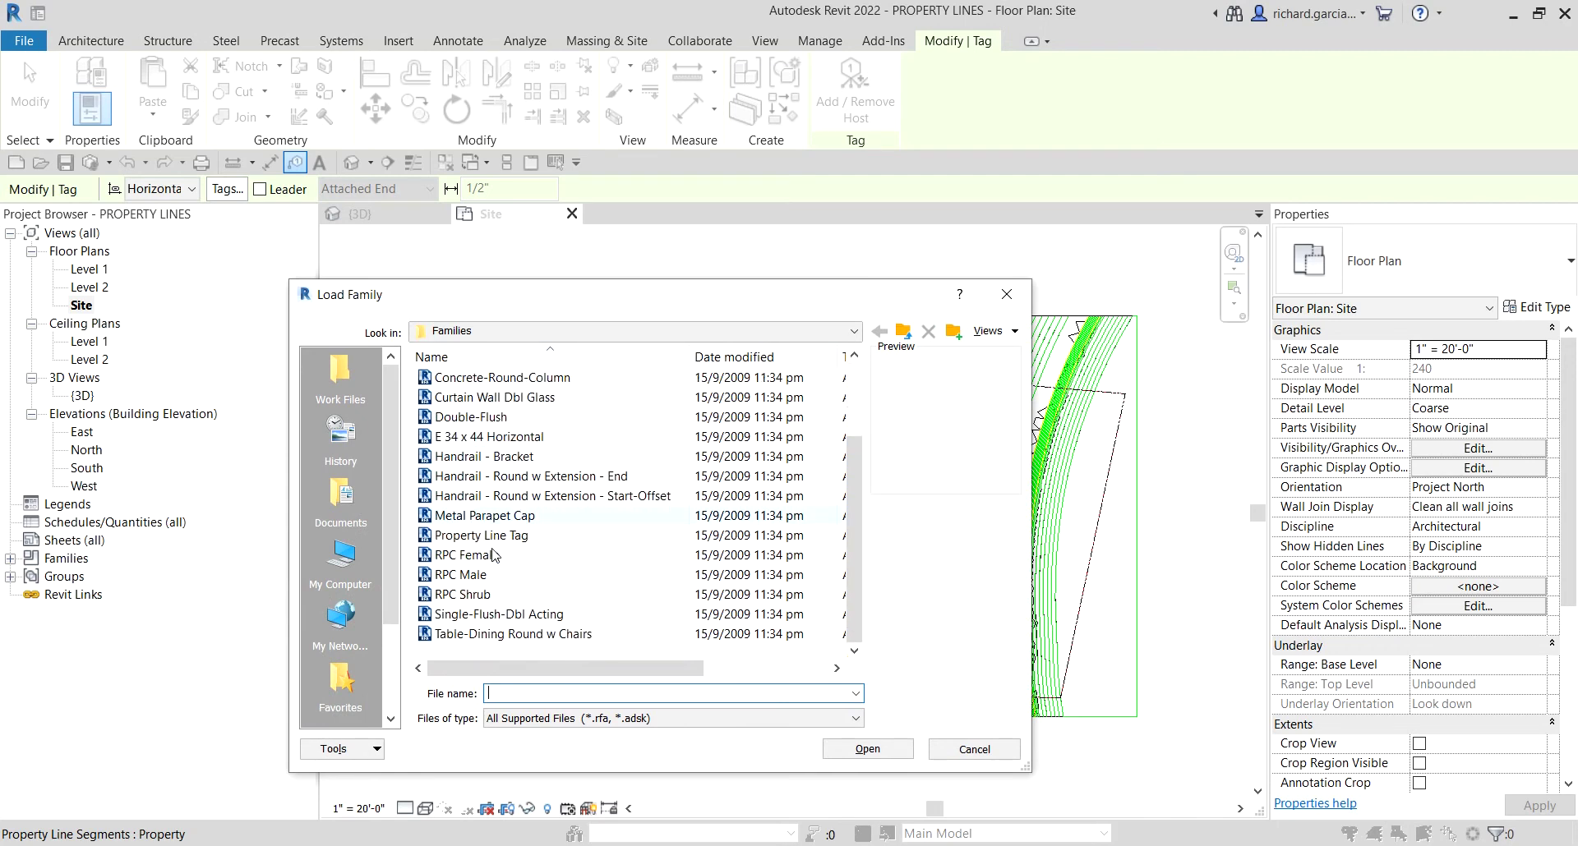
left_click(431, 536)
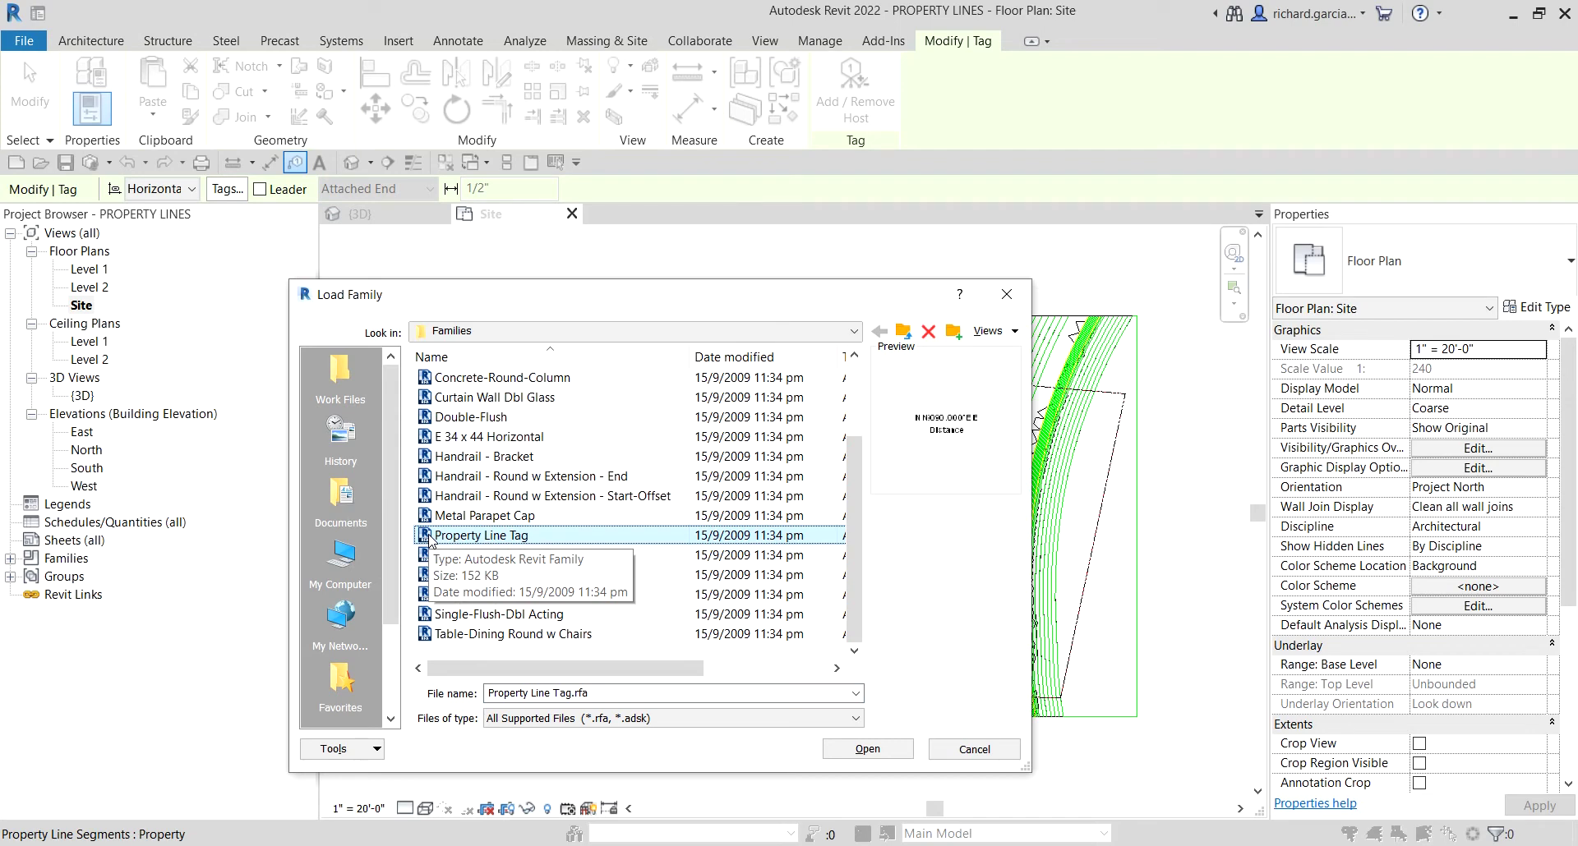
left_click(867, 750)
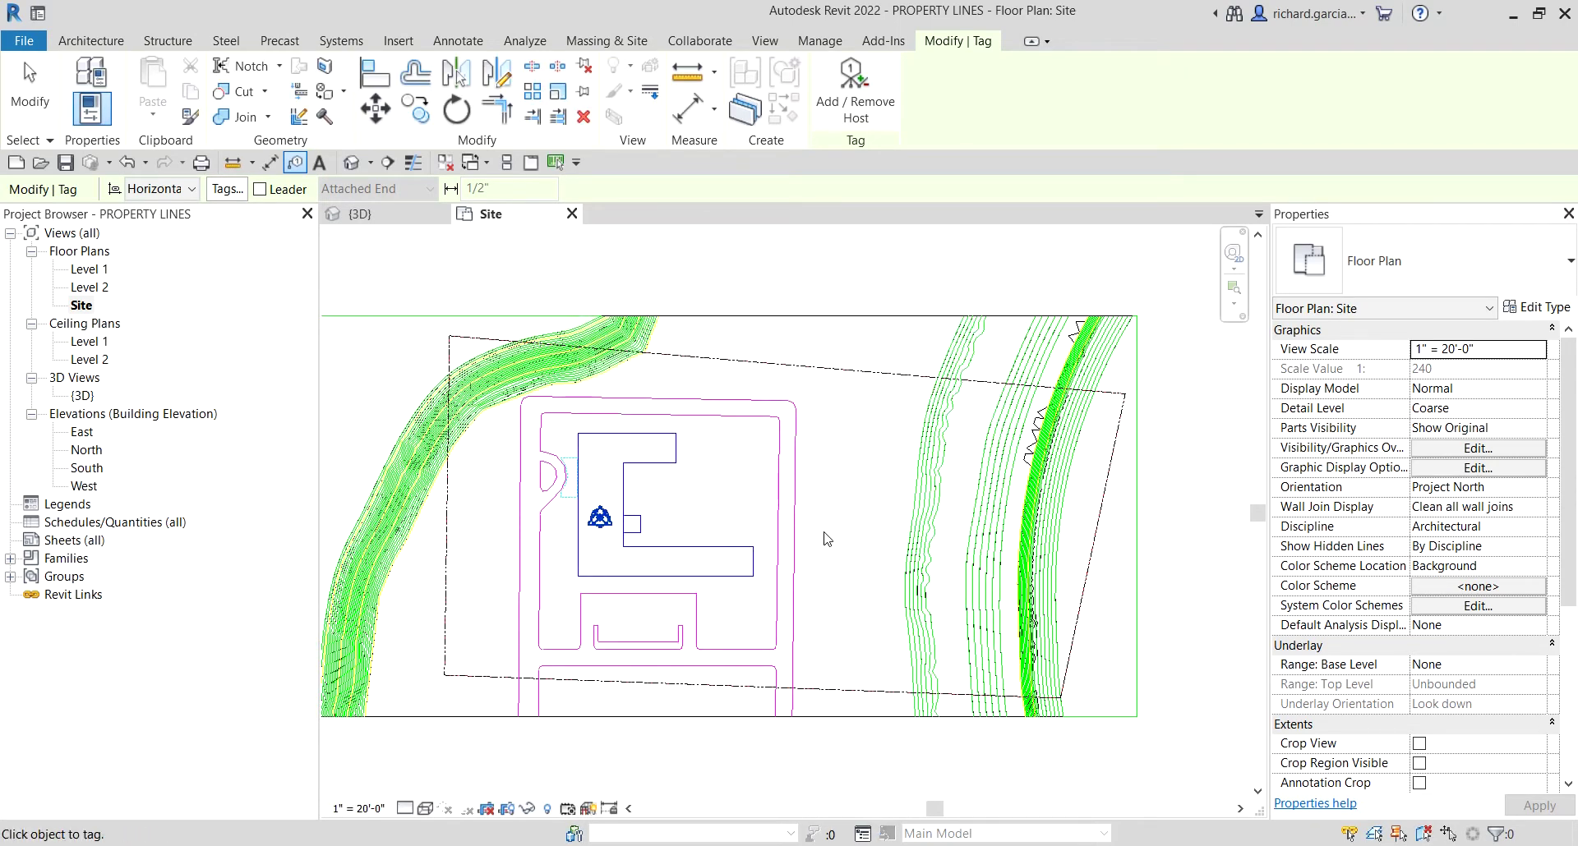
Step: Zoom toward the top property line and place a bearing-and-distance tag on it
scroll(822, 405, "up", 5)
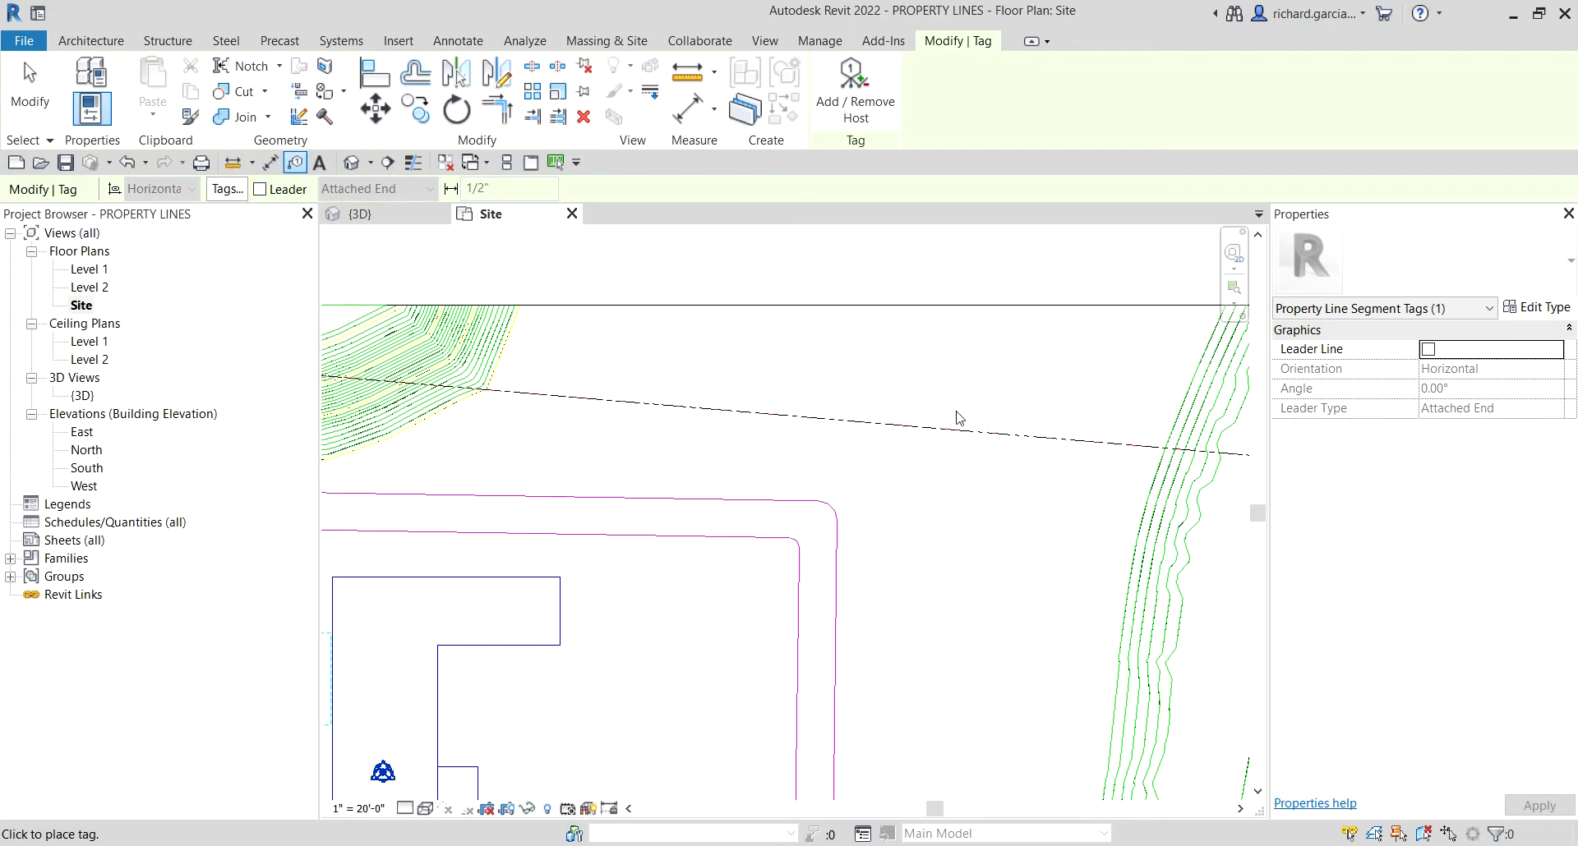
scroll(830, 372, "down", 5)
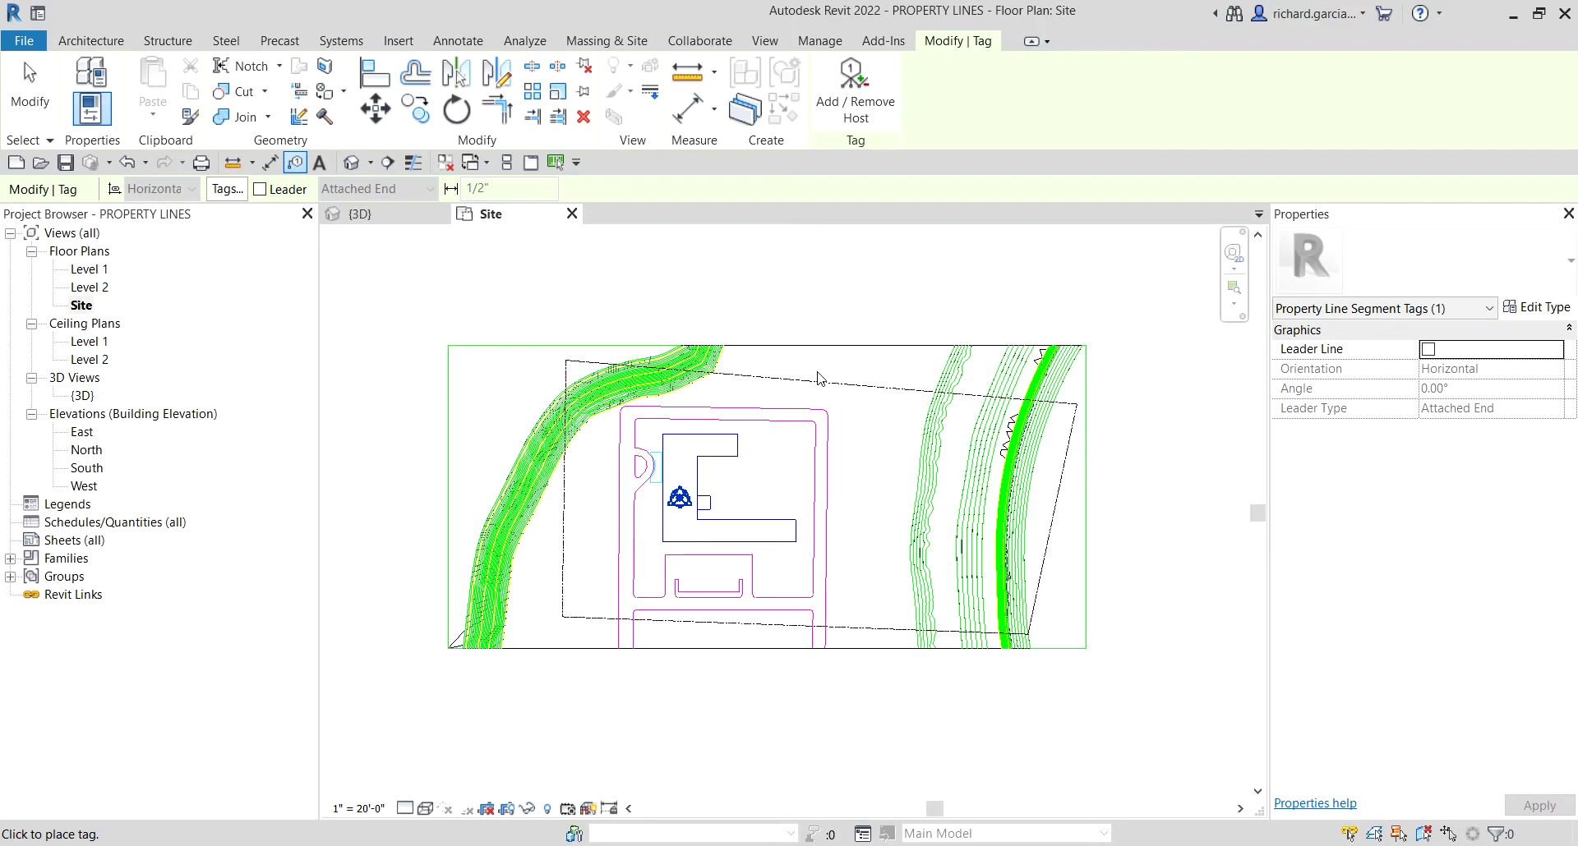
scroll(817, 378, "up", 4)
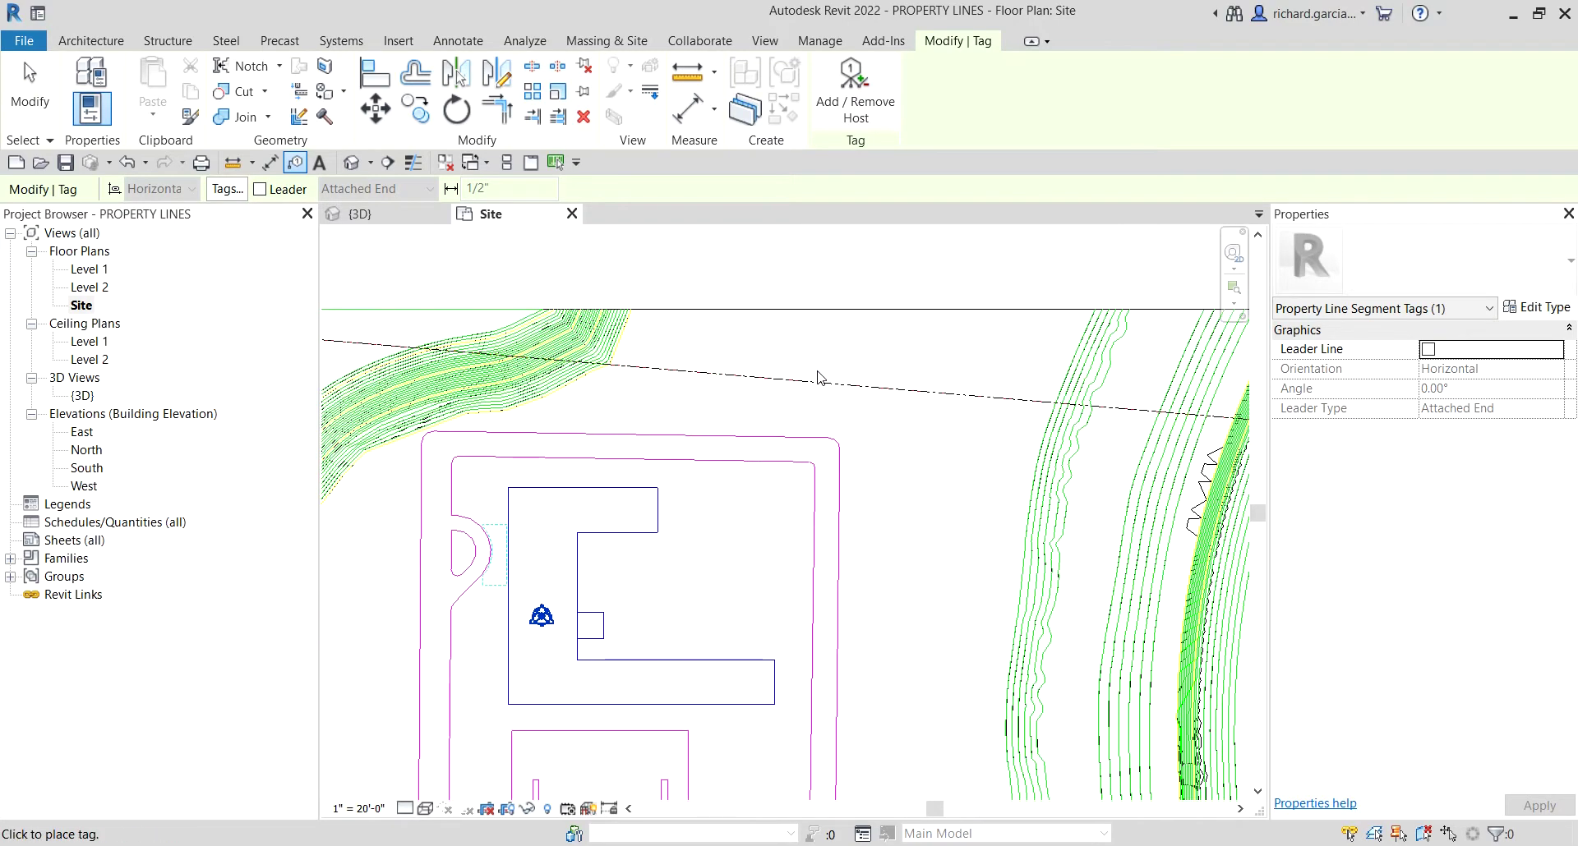
middle_click_drag(818, 378, 875, 351)
scroll(649, 526, "up", 6)
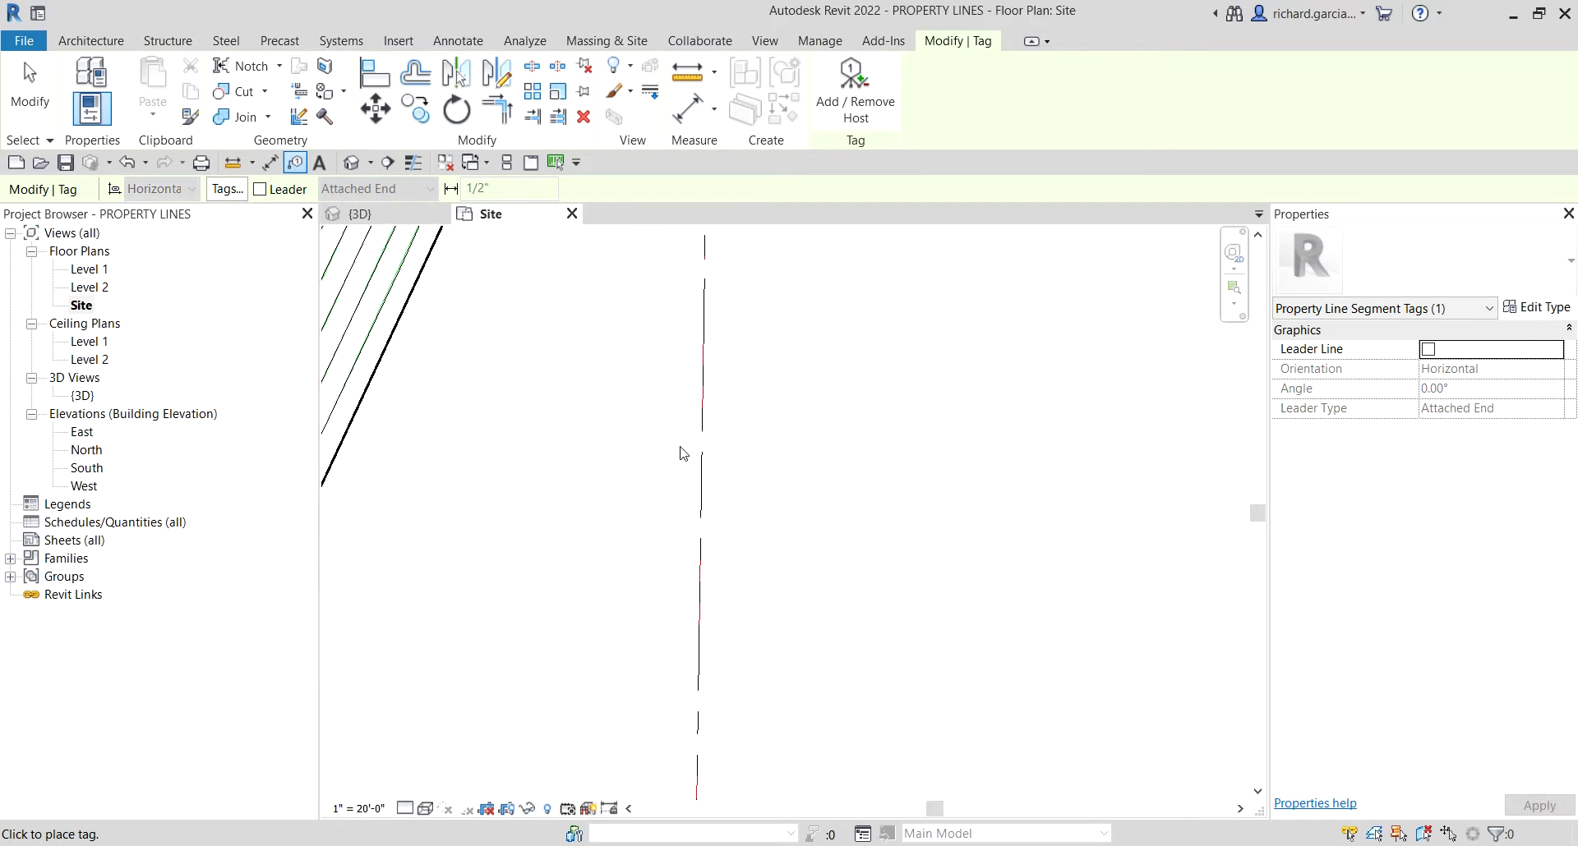
left_click(694, 458)
Step: Tag another property line segment, then stop placing tags
scroll(703, 483, "down", 4)
scroll(703, 483, "down", 4)
middle_click_drag(715, 468, 335, 331)
scroll(750, 539, "up", 6)
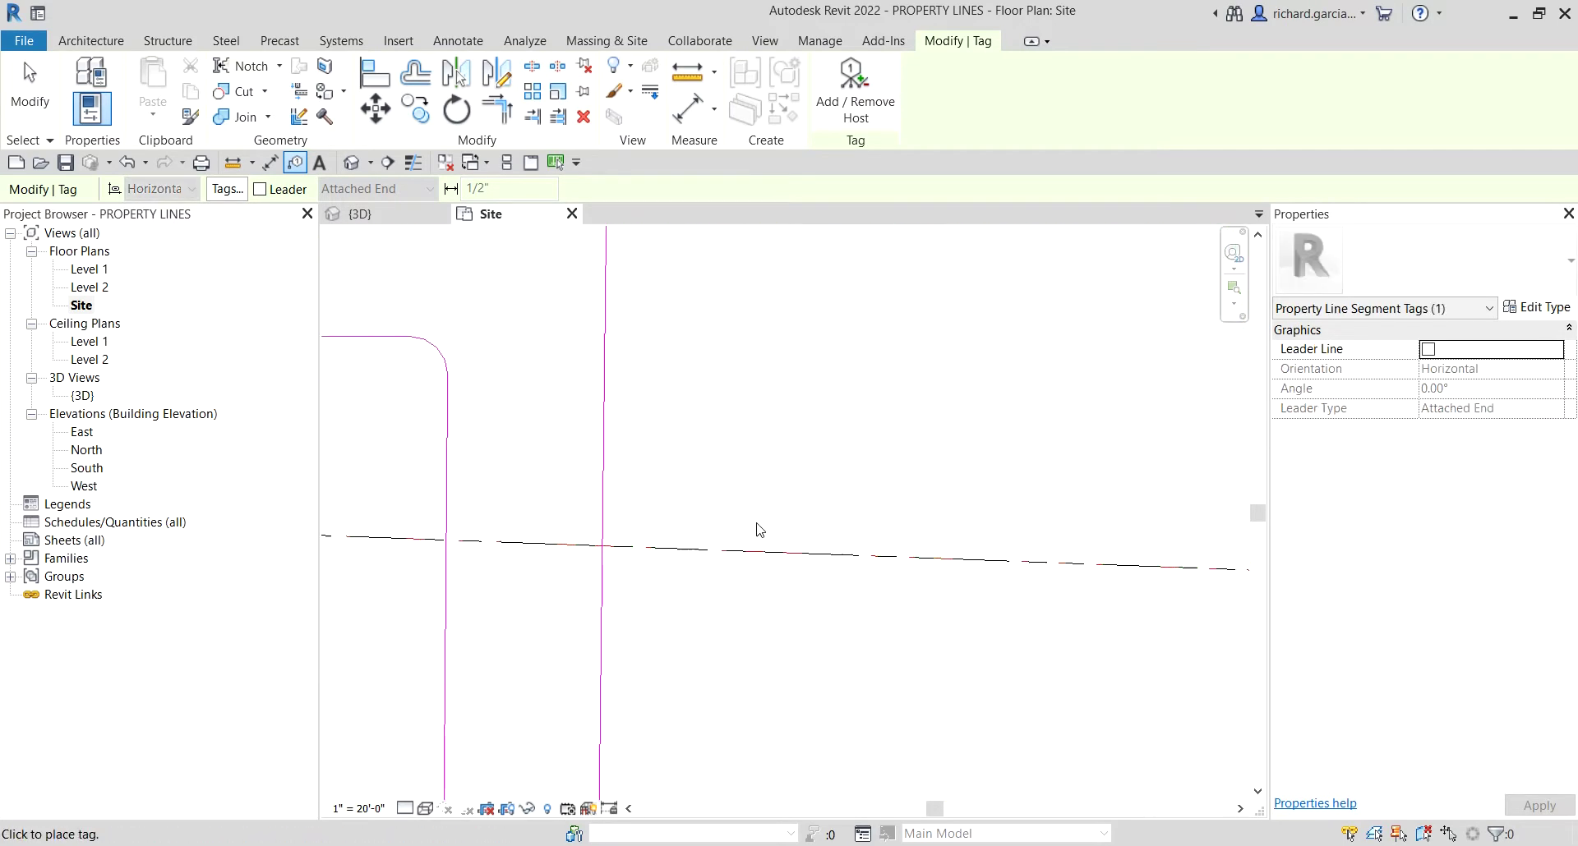
left_click(760, 532)
scroll(764, 530, "down", 5)
middle_click_drag(789, 526, 740, 493)
scroll(1031, 460, "up", 3)
scroll(1016, 443, "down", 5)
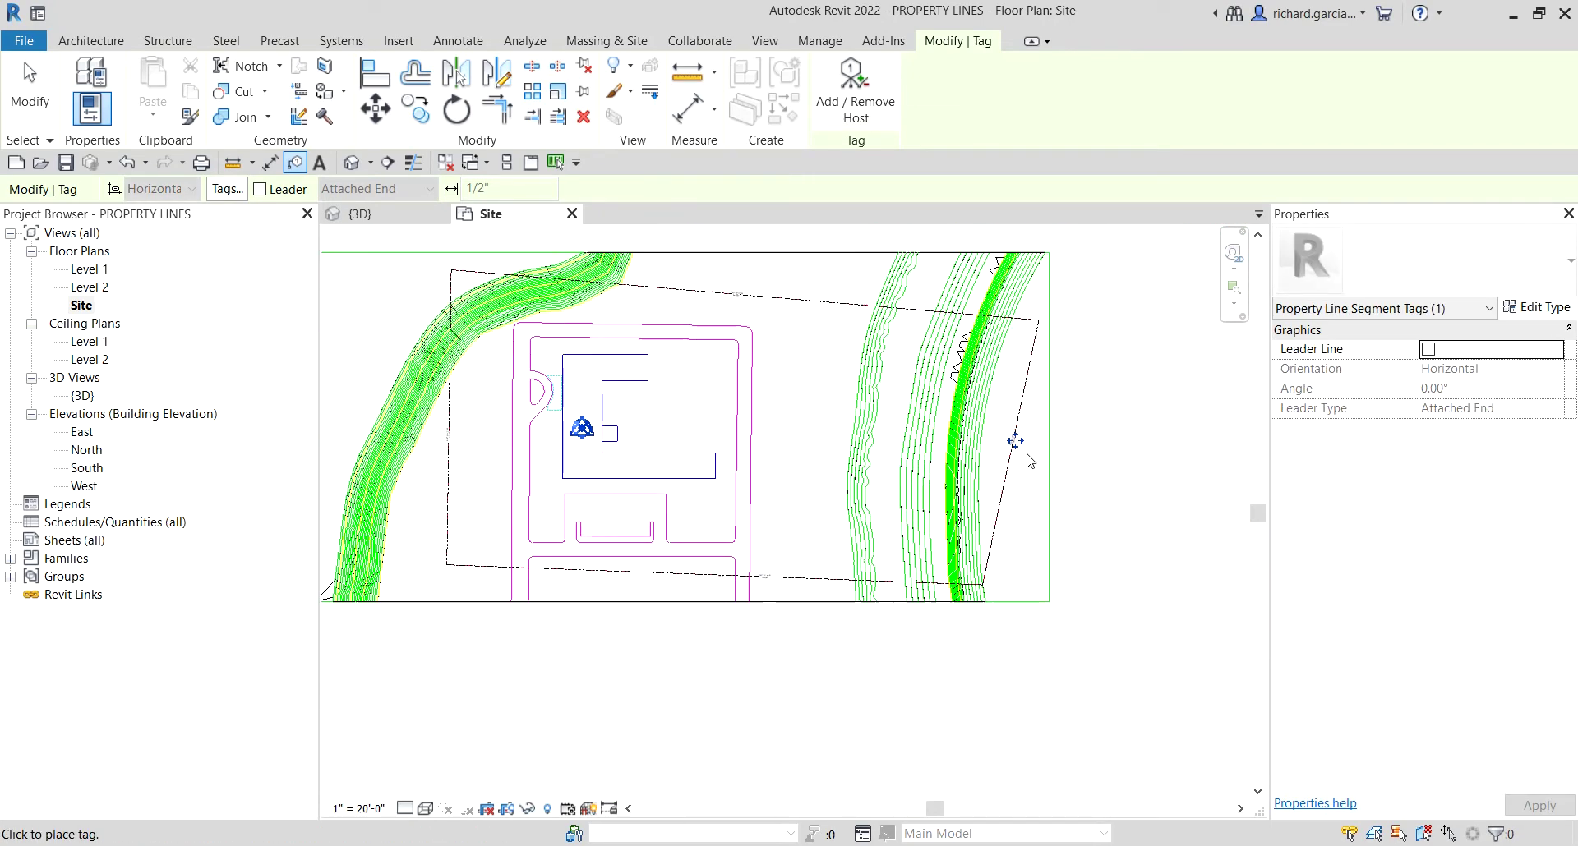
left_click(45, 105)
Step: Deselect the new tag and set the Site plan's view scale to 1" = 40'-0"
left_click(41, 103)
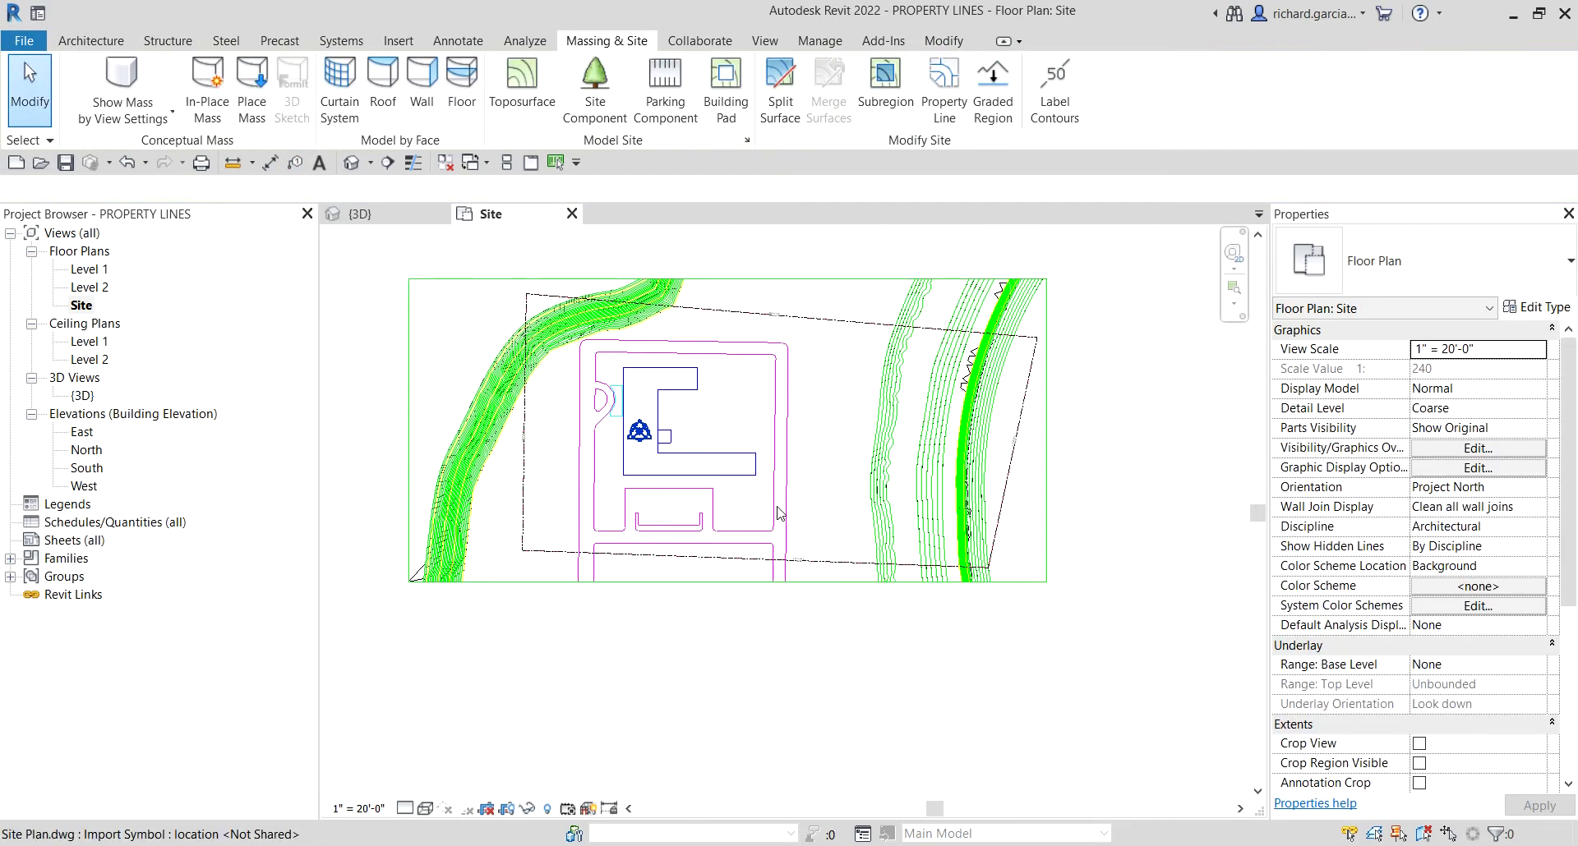
scroll(1039, 444, "up", 2)
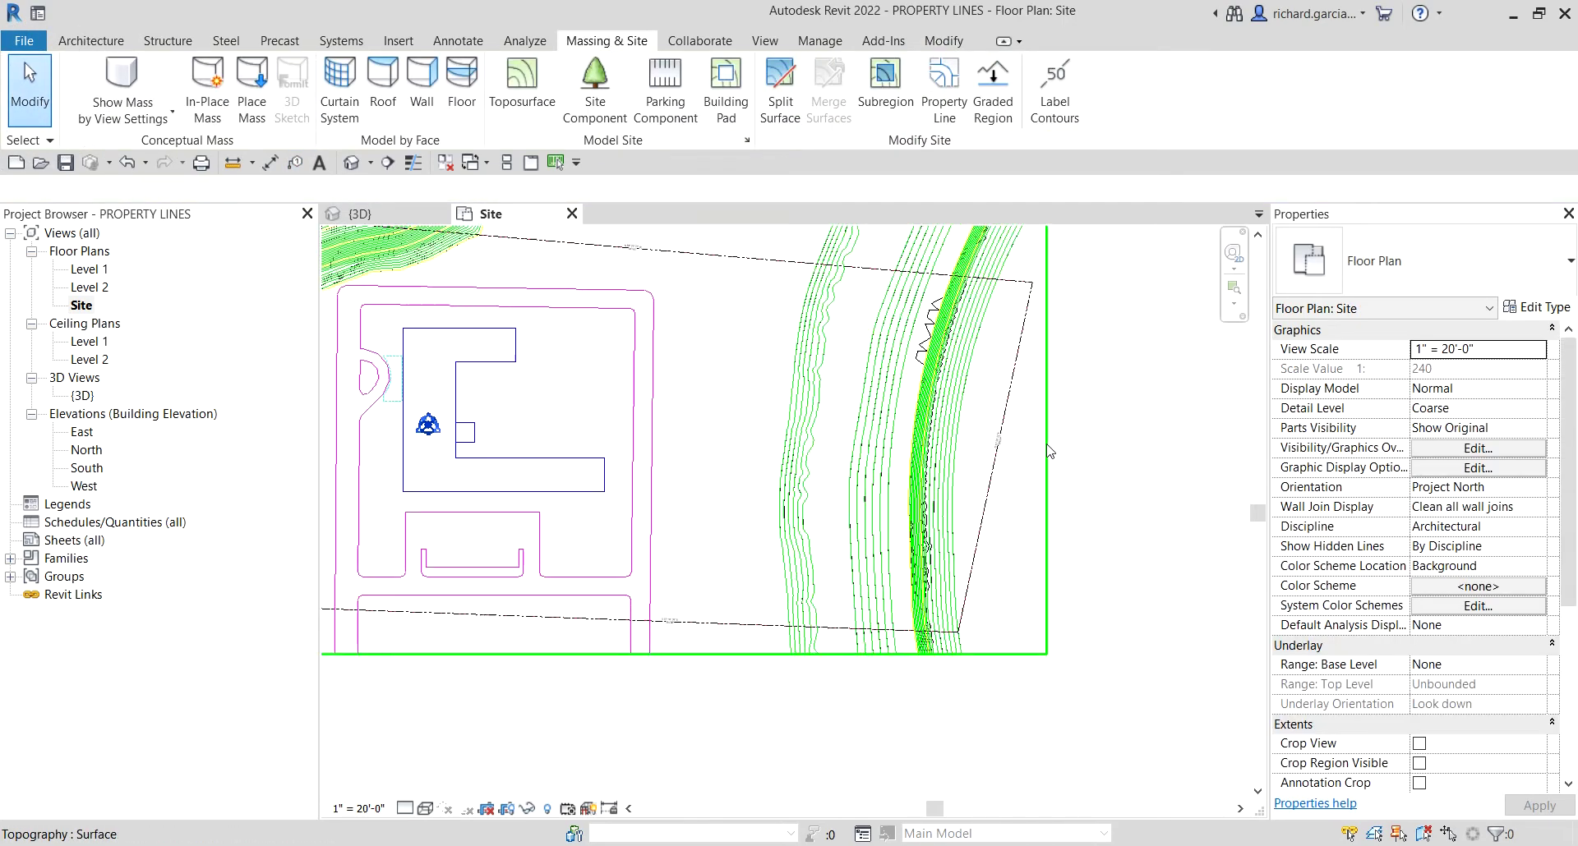
middle_click_drag(842, 533, 1003, 574)
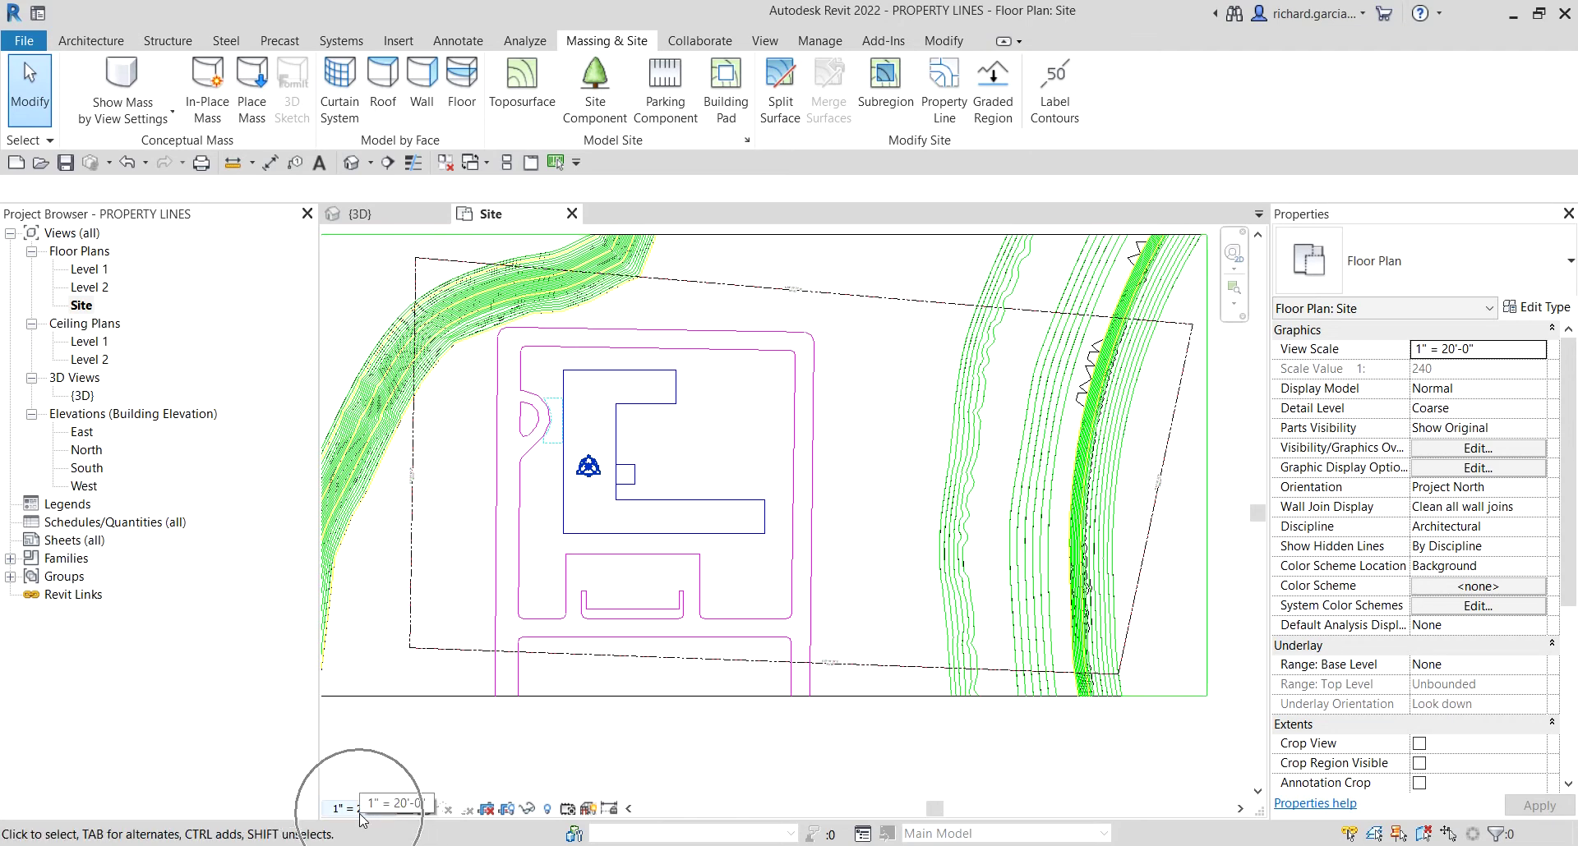
key("ctrl")
key("ctrl")
key("ctrl")
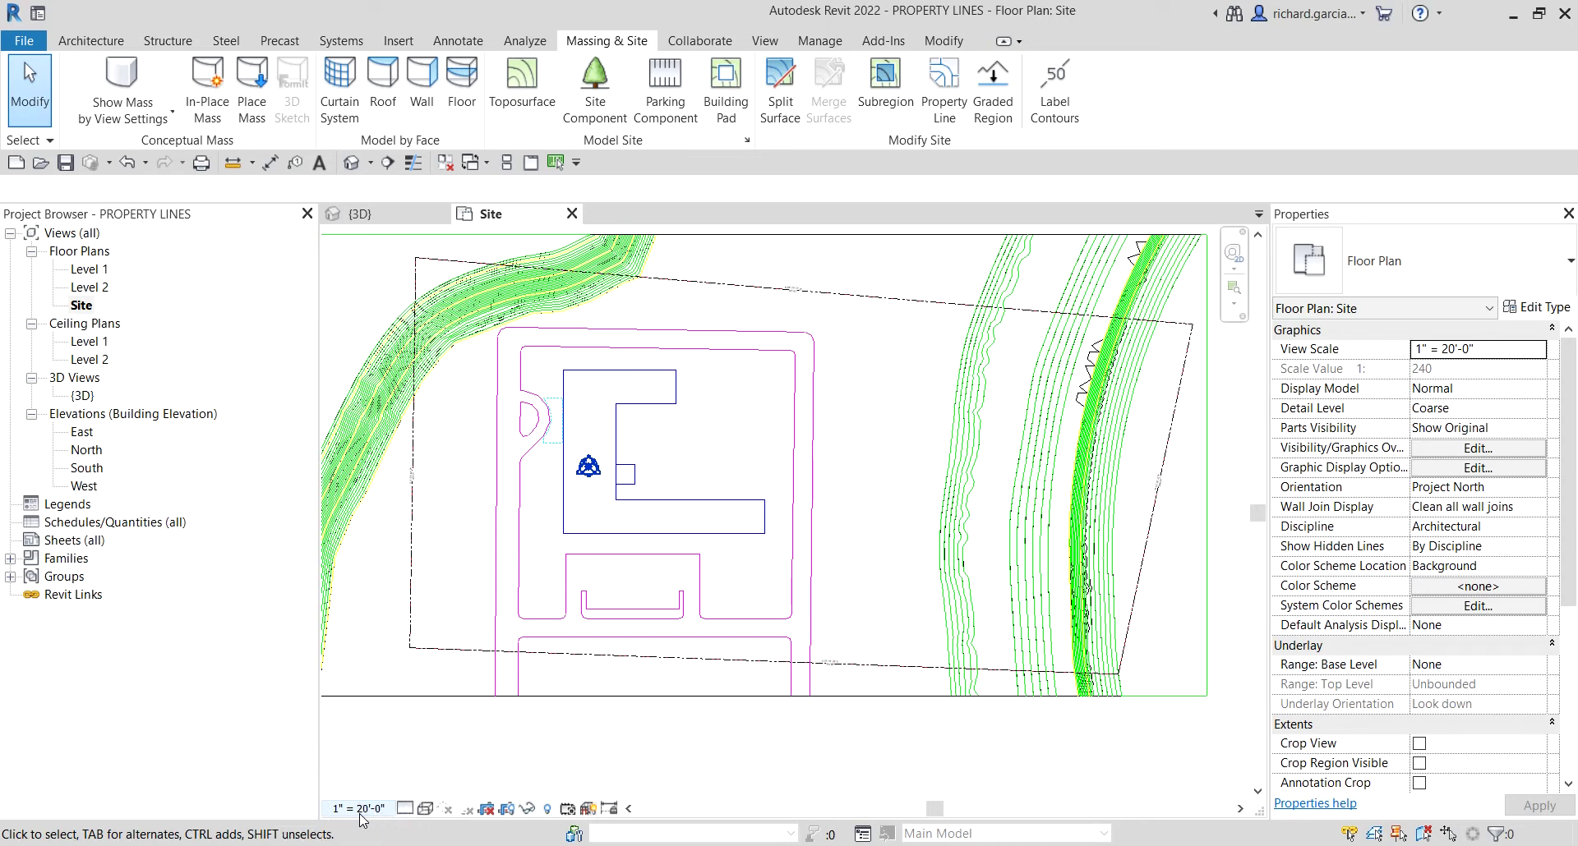
left_click(359, 808)
key("ctrl")
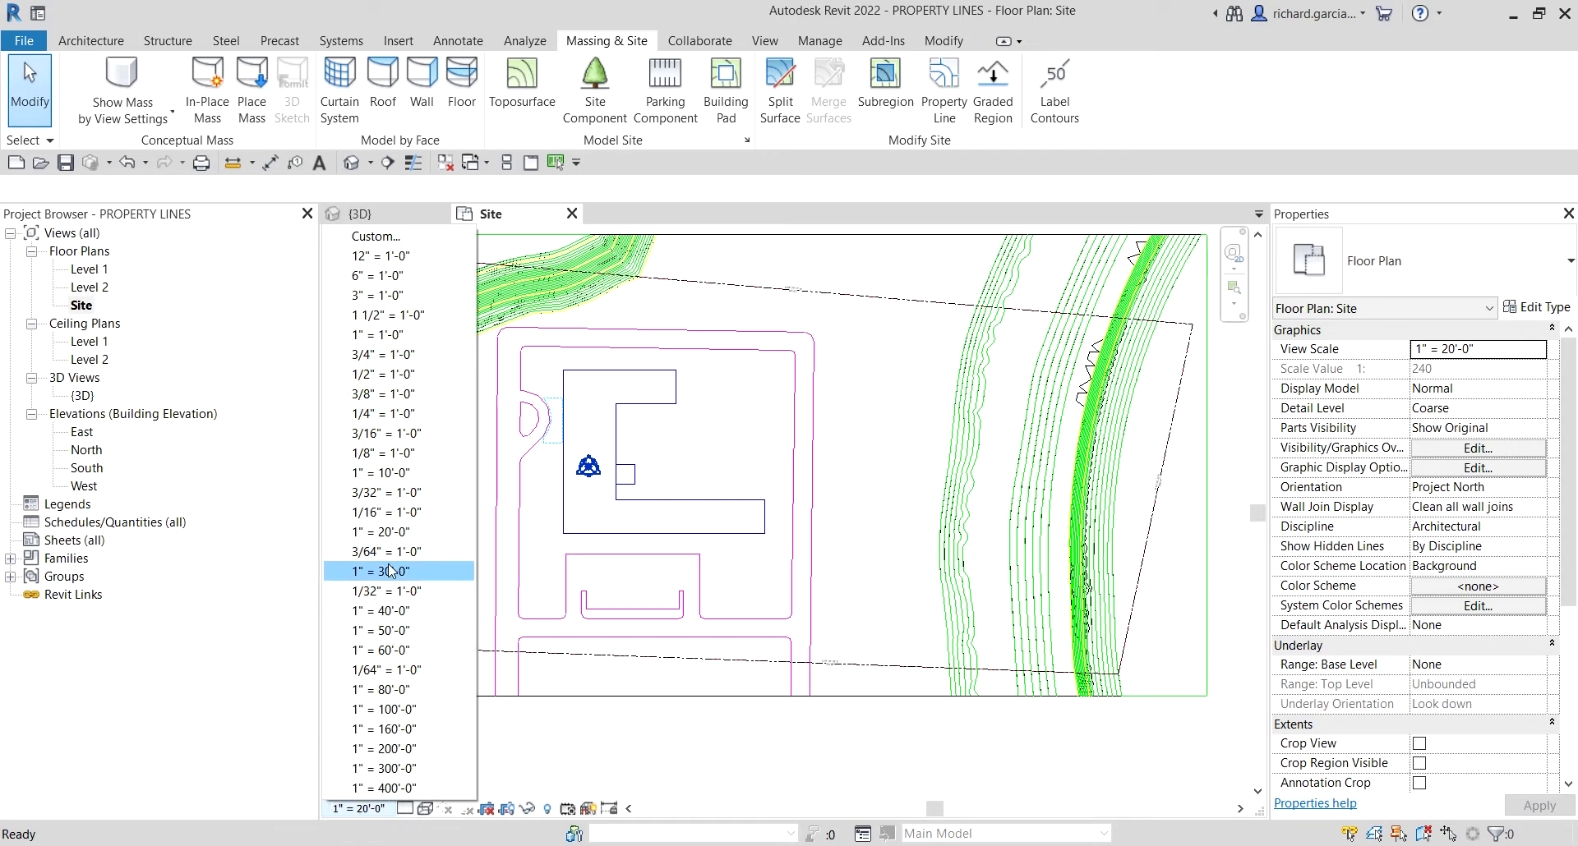
key("ctrl")
key("ctrl")
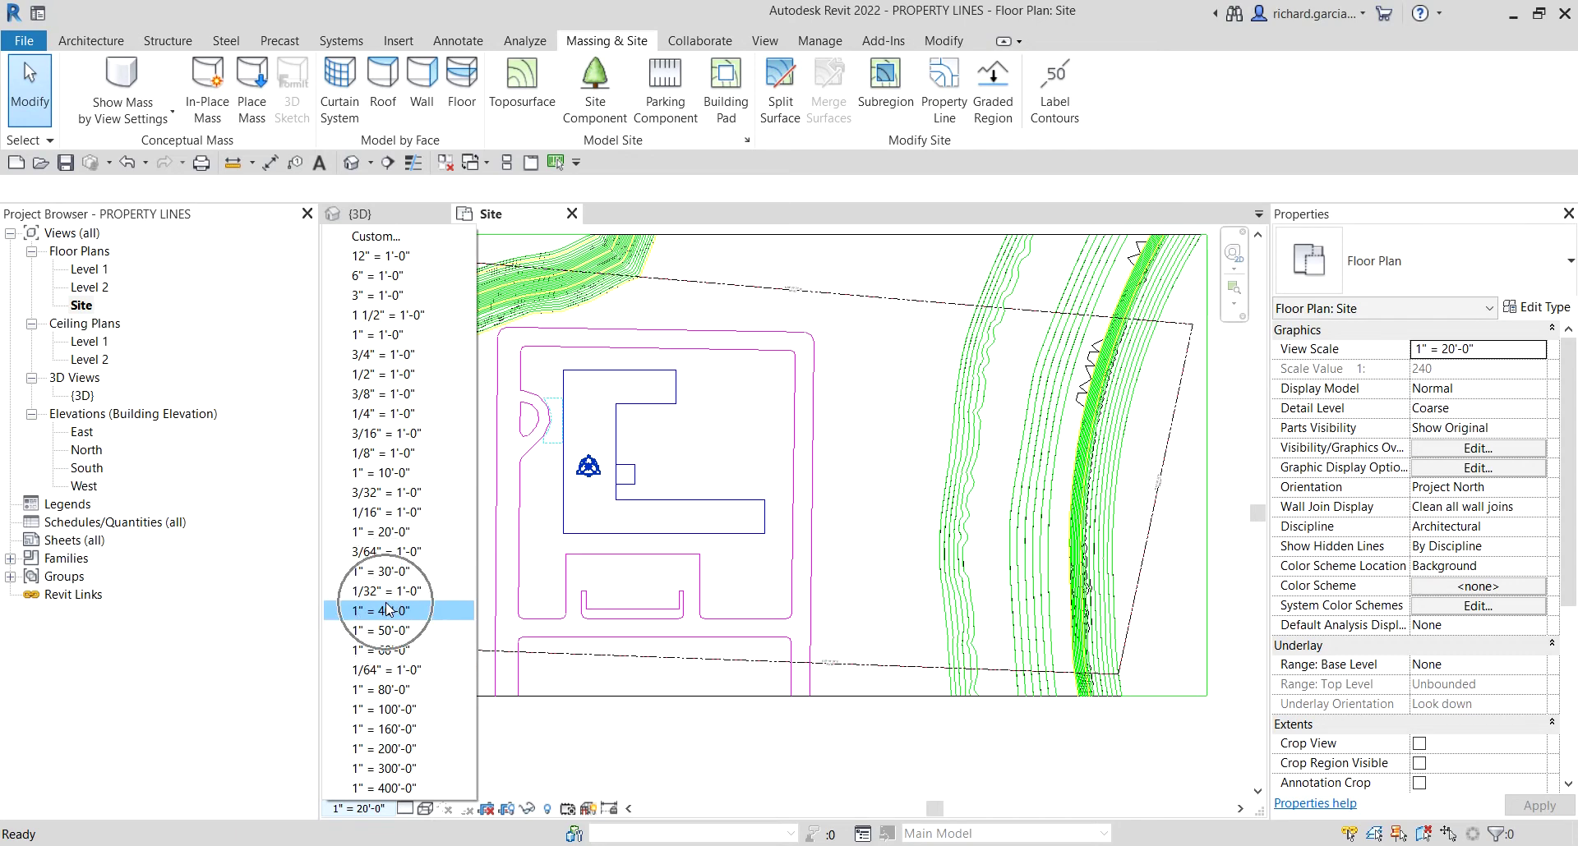
left_click(389, 609)
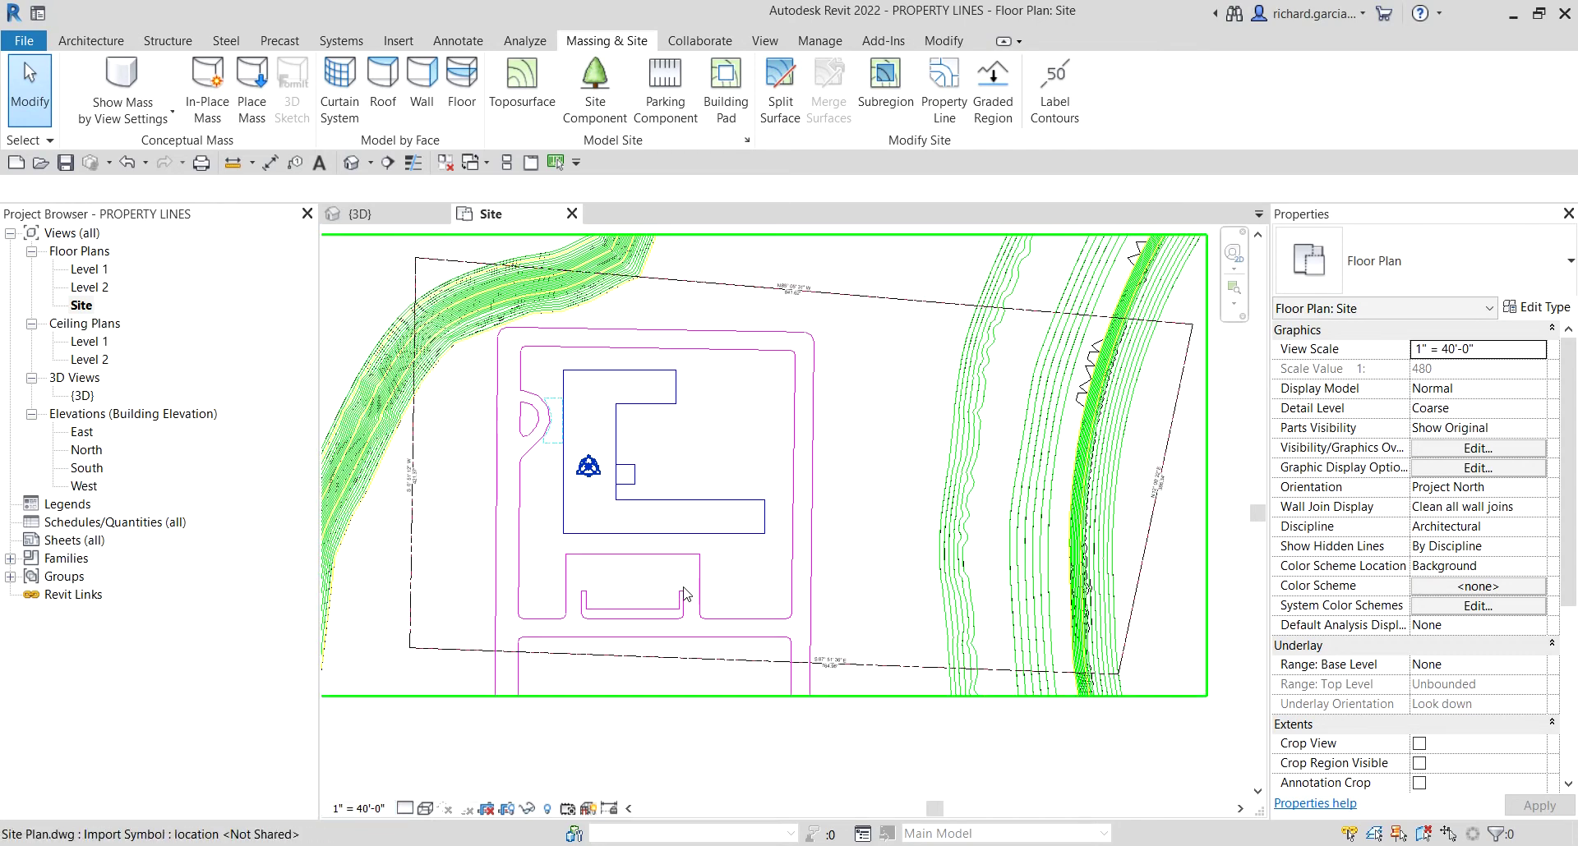
Step: Zoom in and out to check the enlarged bearing and distance tags, such as N 85° 05' 31" W, 841.62'
scroll(686, 593, "down", 3)
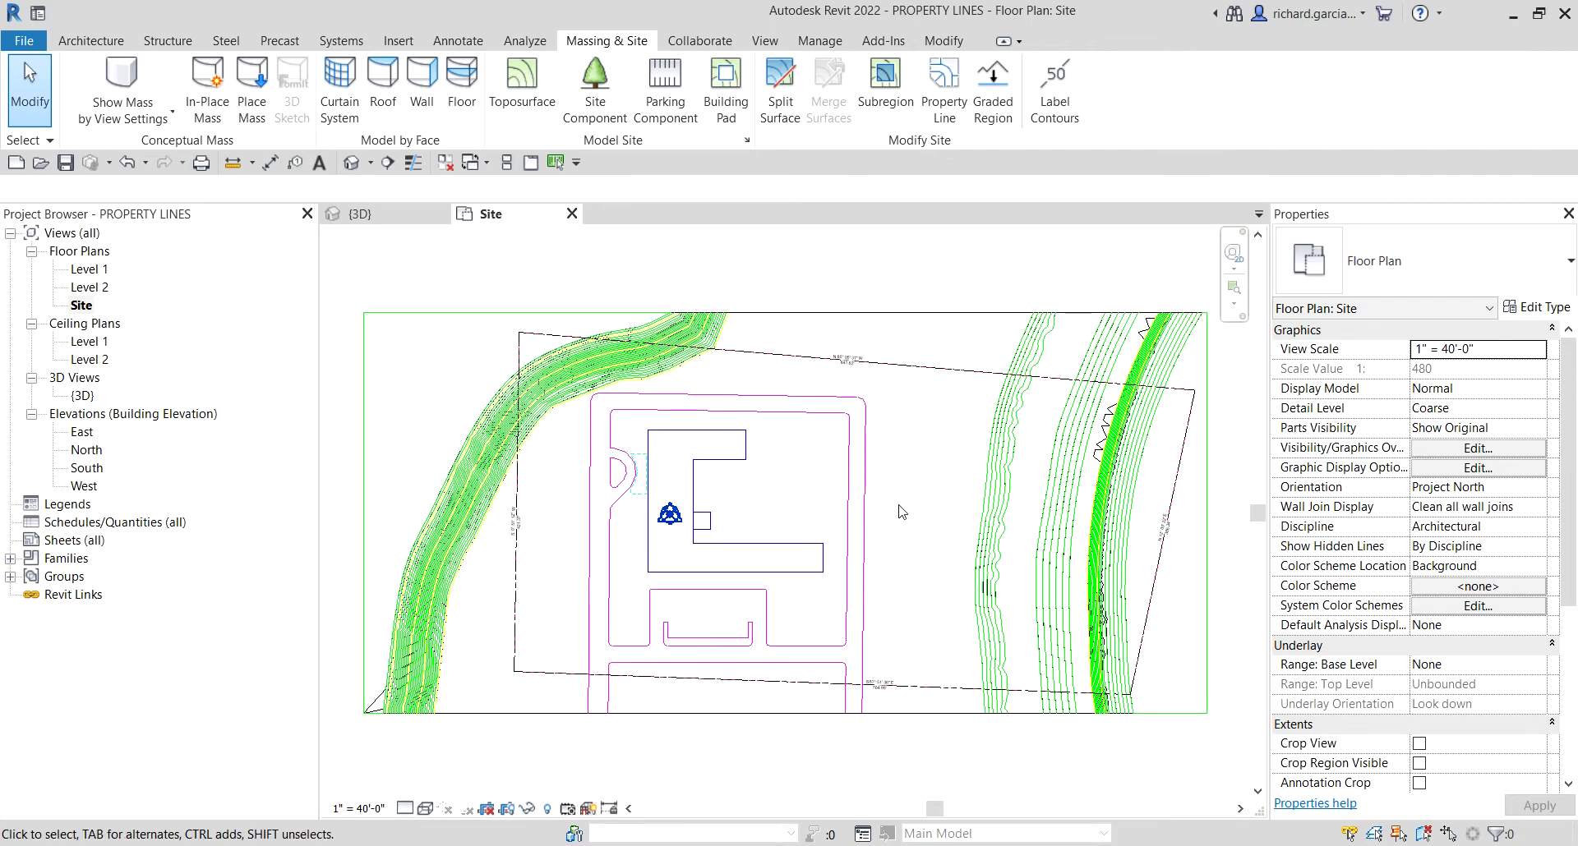
scroll(874, 353, "up", 5)
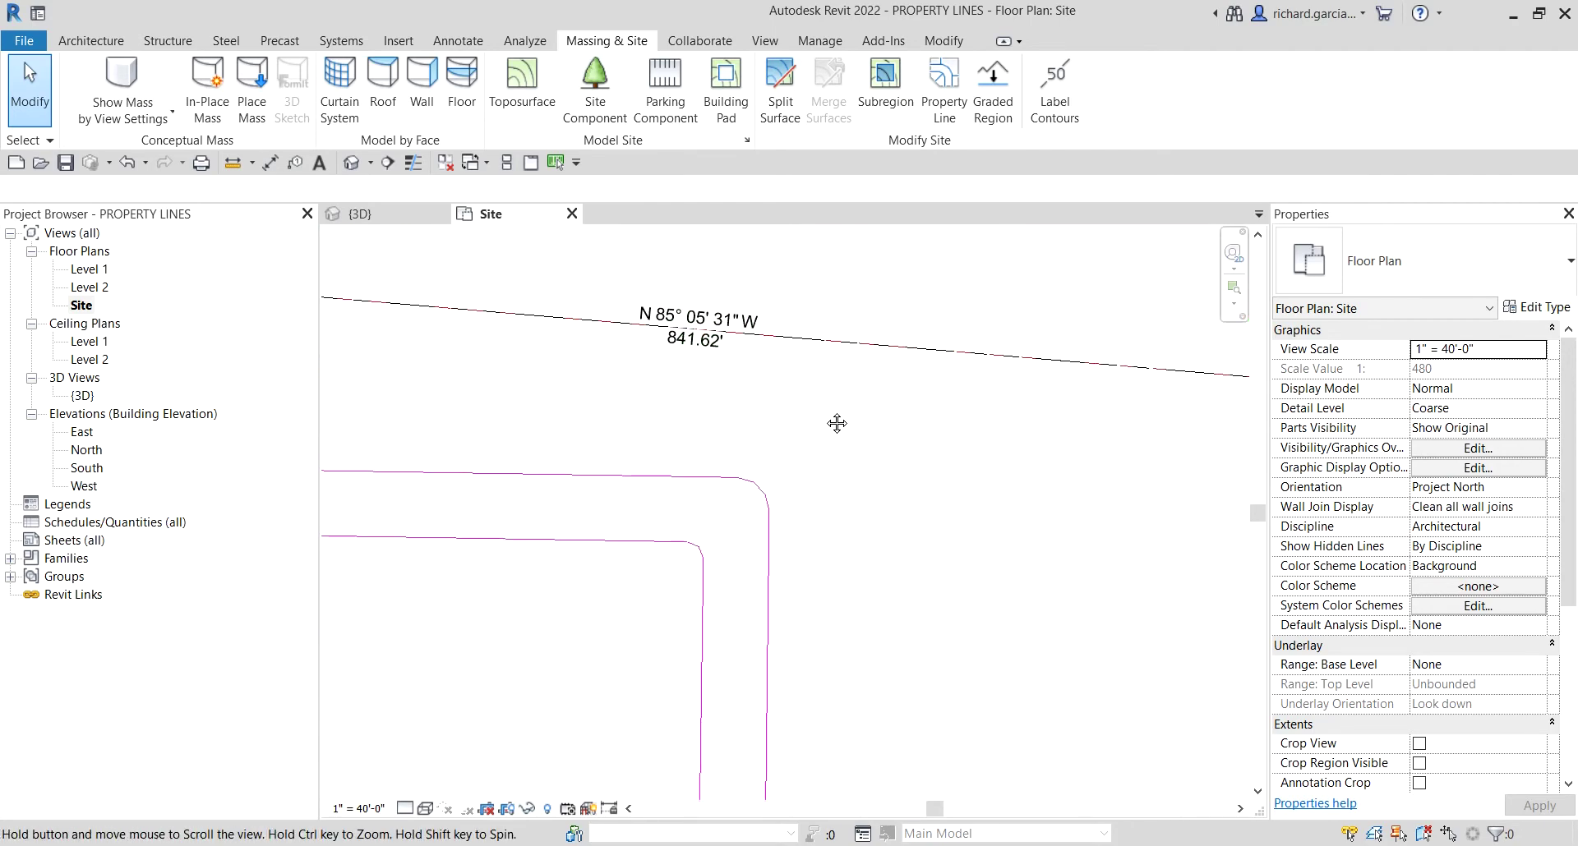
scroll(717, 343, "down", 3)
scroll(1006, 429, "up", 5)
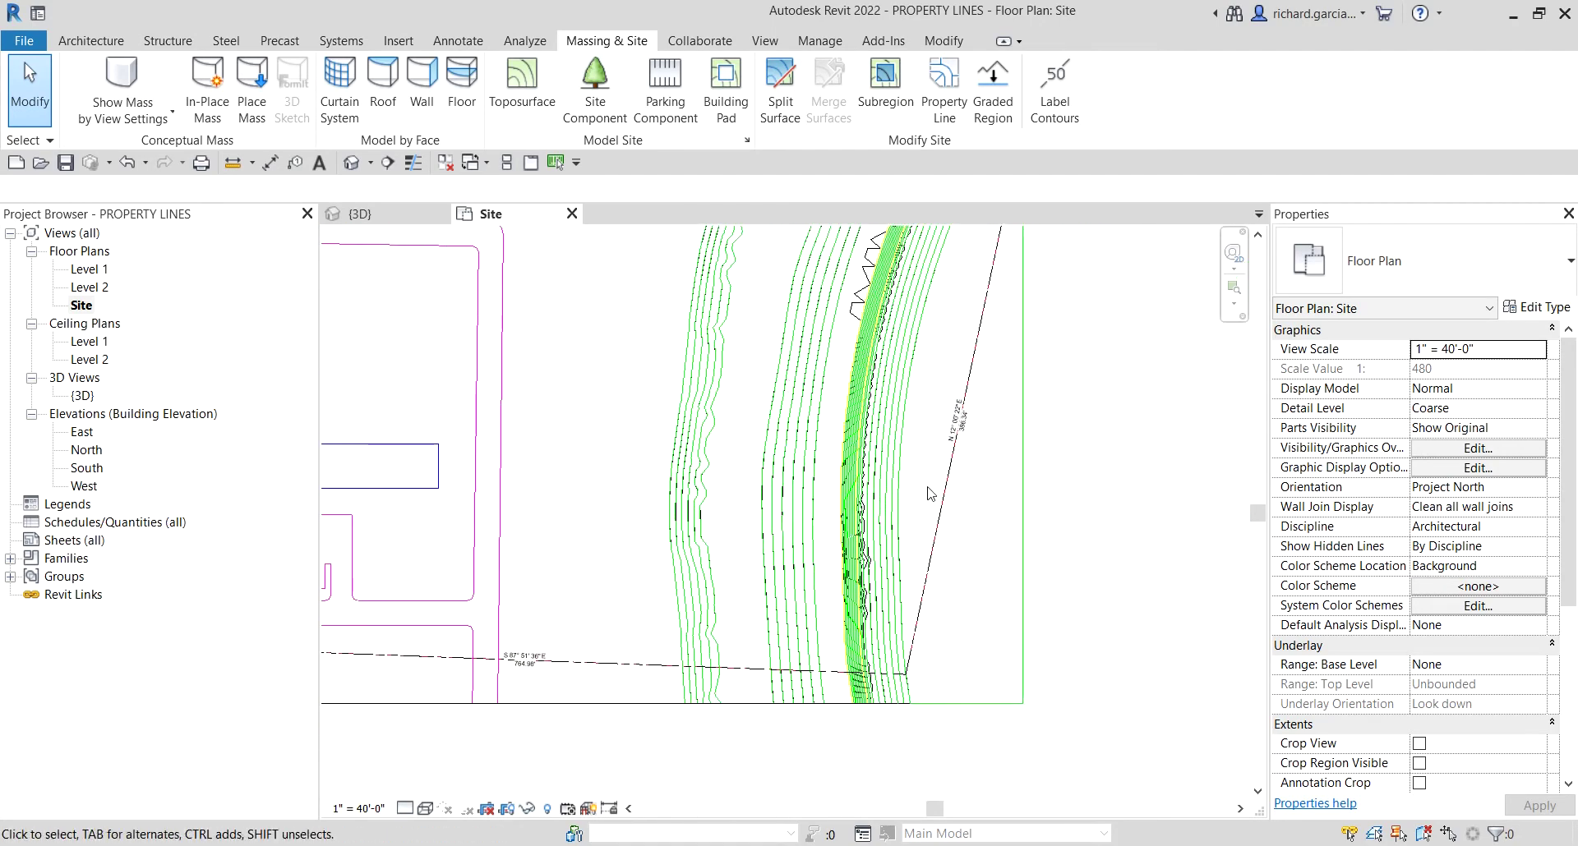
scroll(822, 575, "down", 3)
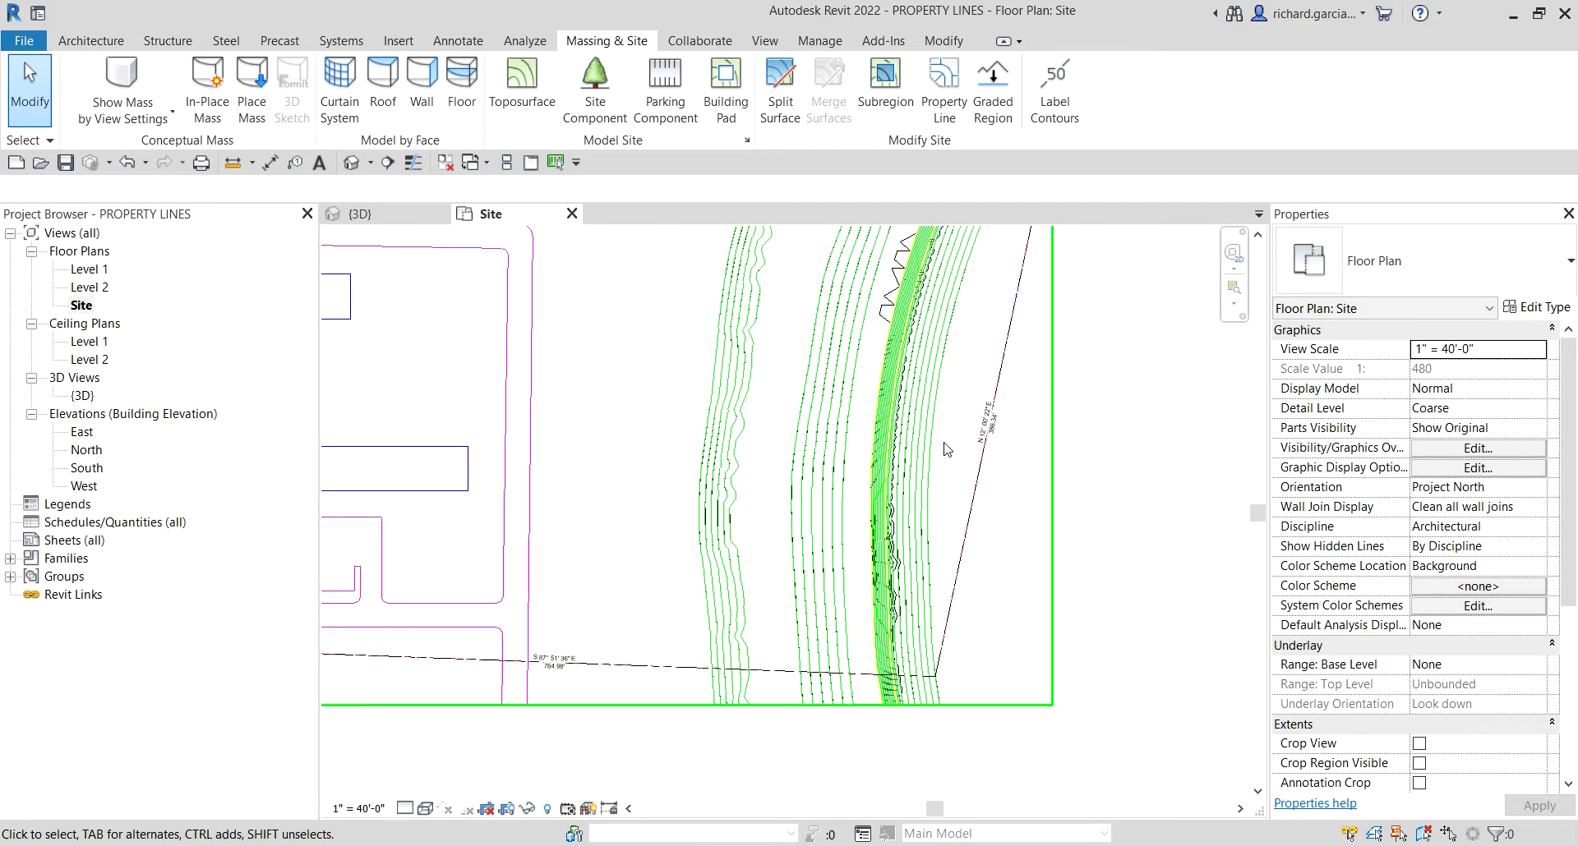
scroll(564, 678, "up", 4)
scroll(649, 567, "down", 6)
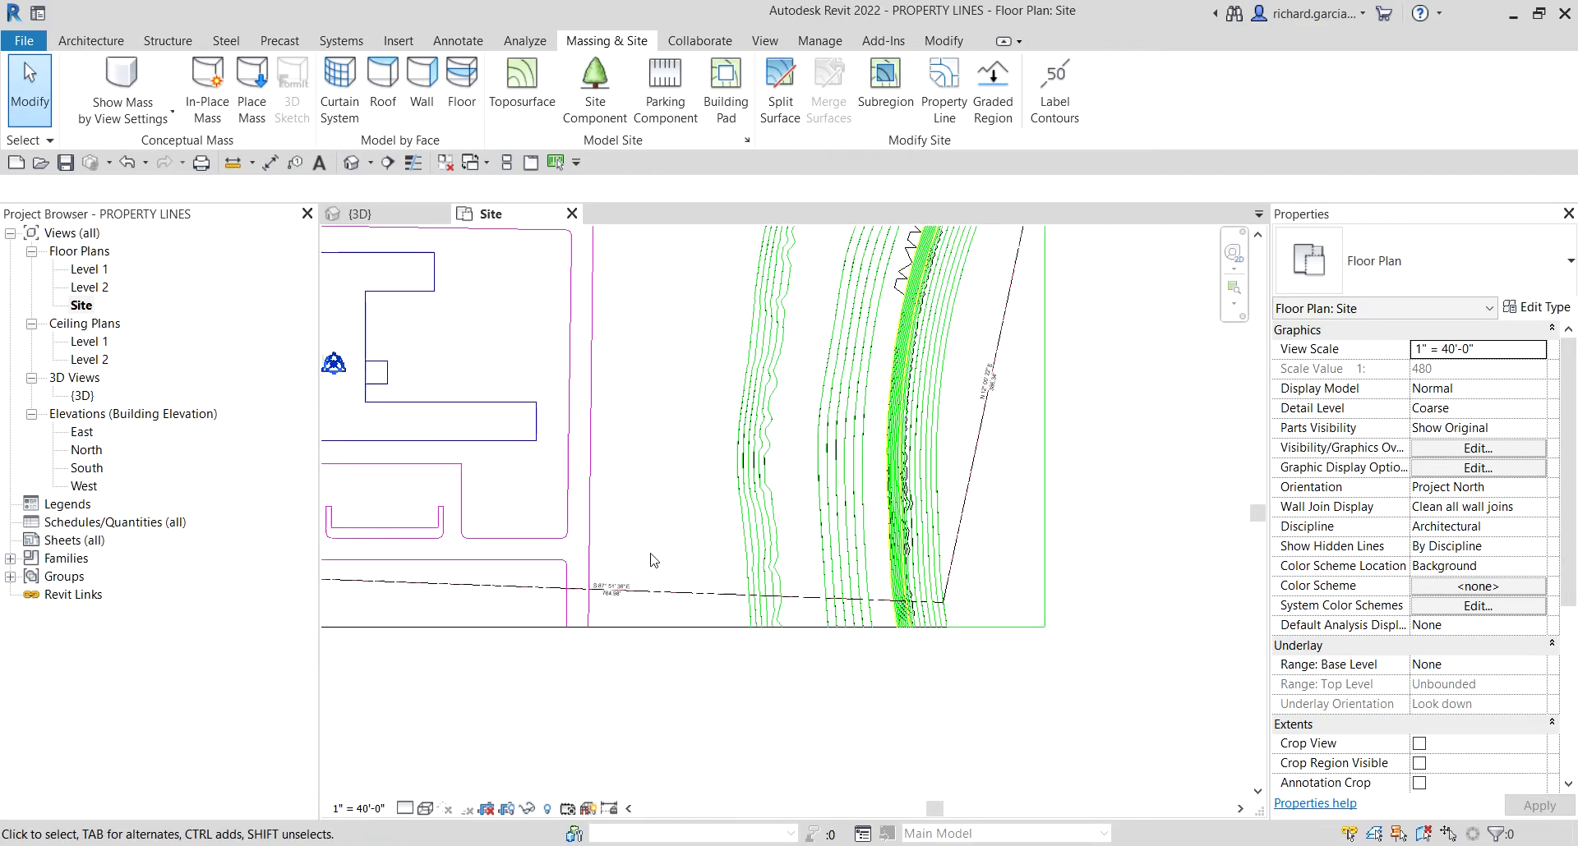
scroll(689, 533, "up", 2)
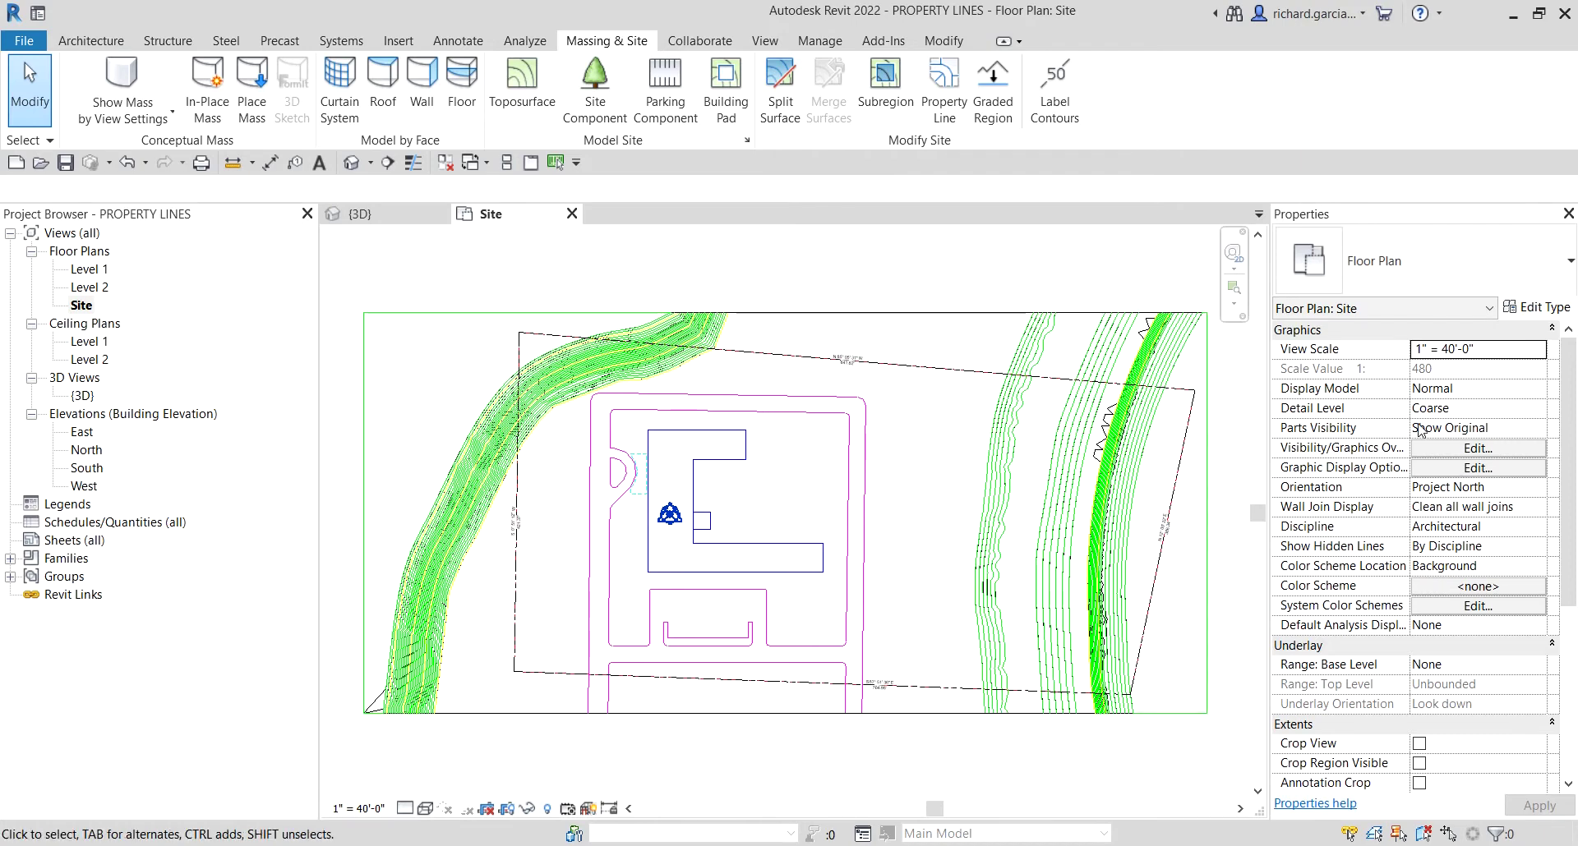
Step: In Visibility/Graphics, uncheck Site Plan.dwg under Imported Categories and apply
left_click(1448, 450)
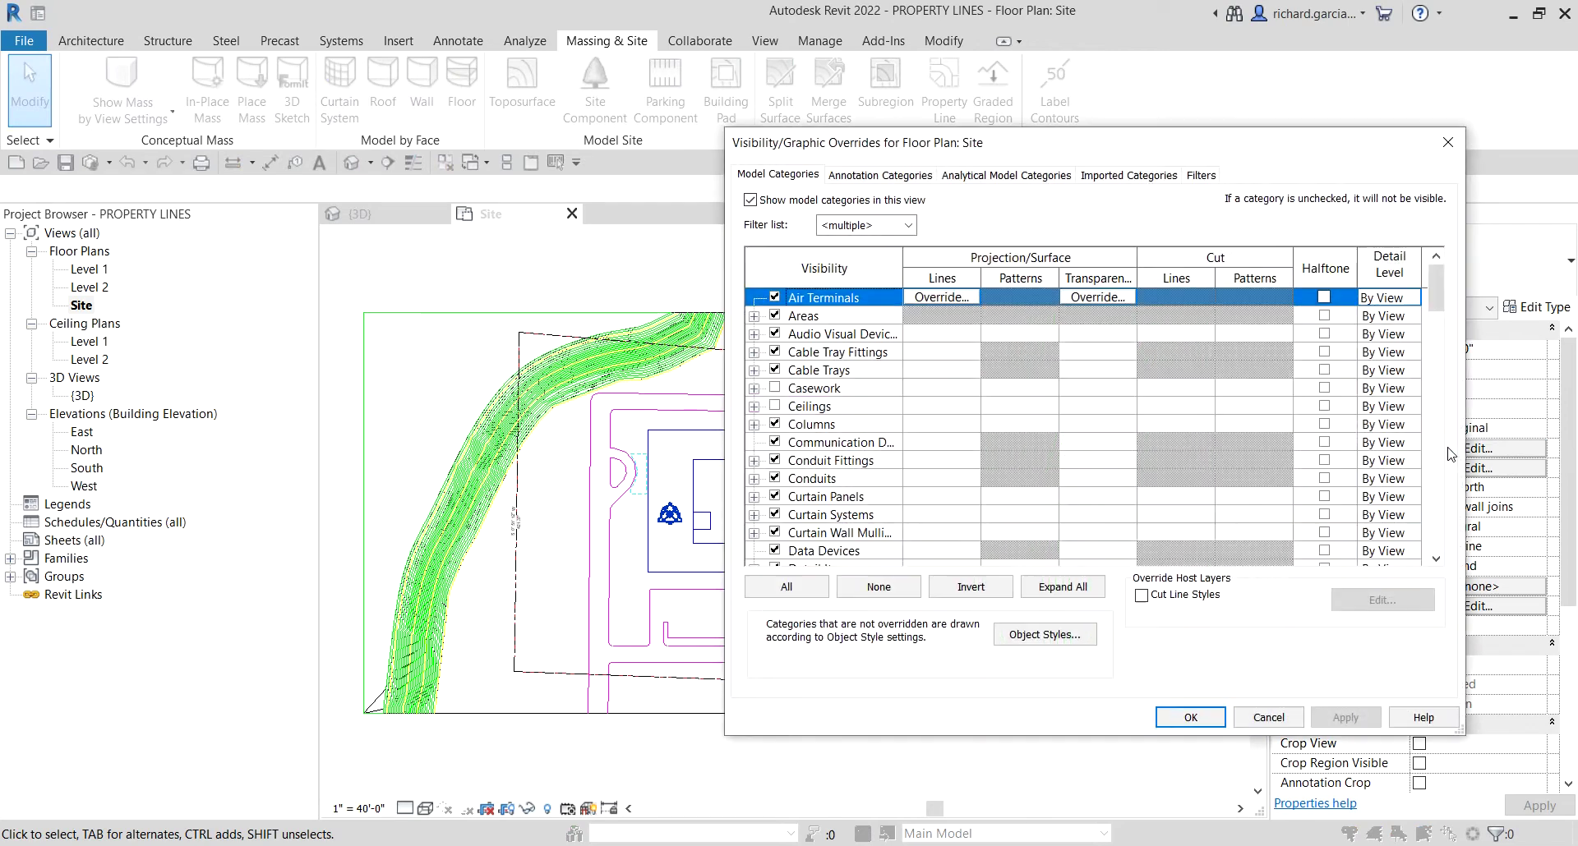
left_click(1138, 177)
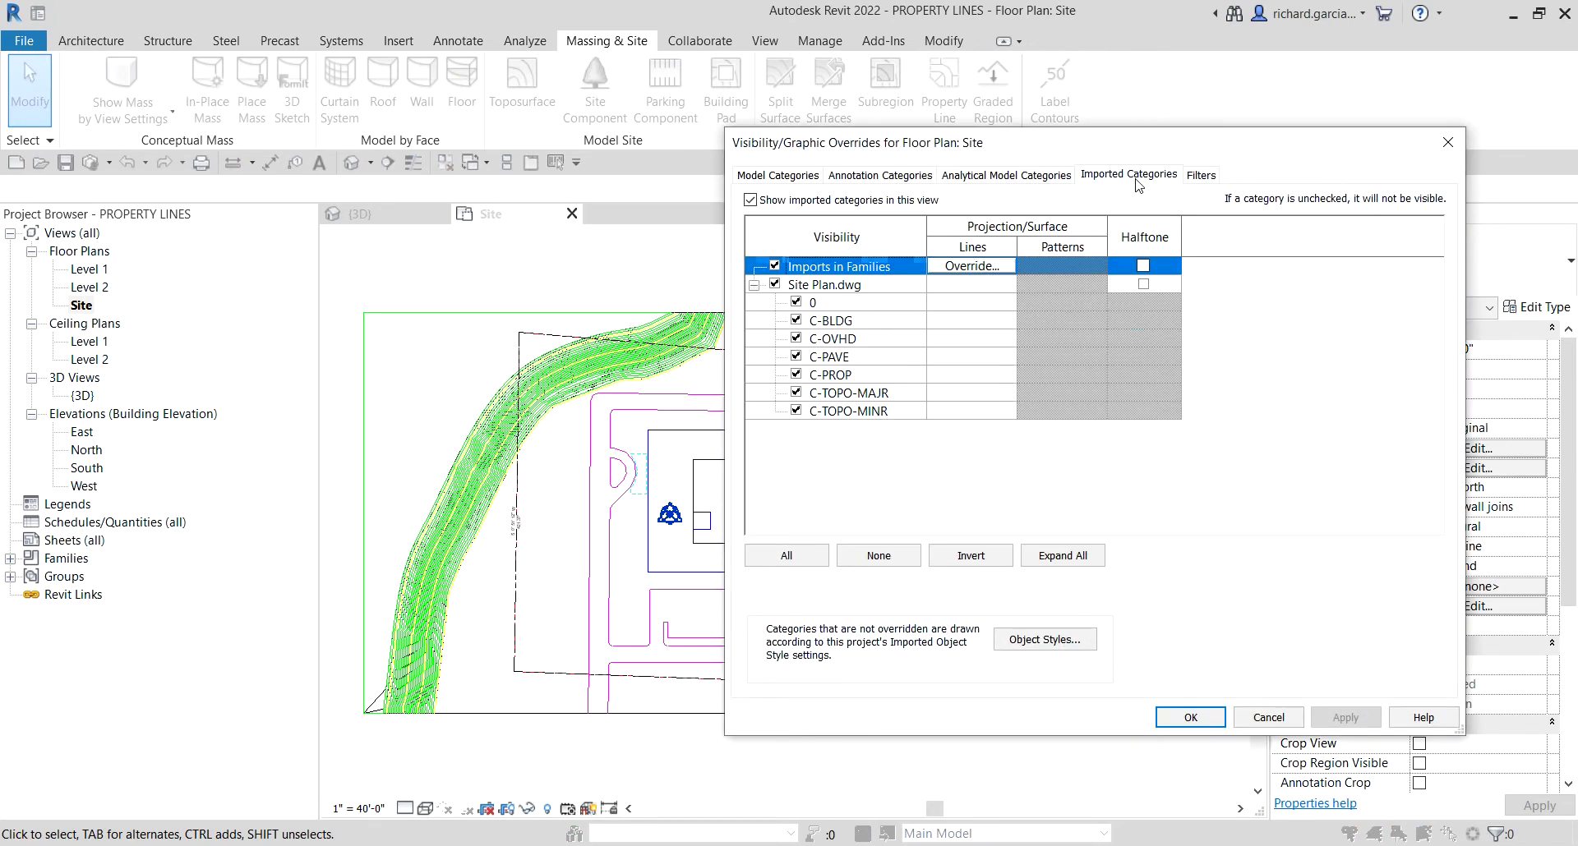
left_click(773, 284)
left_click(773, 284)
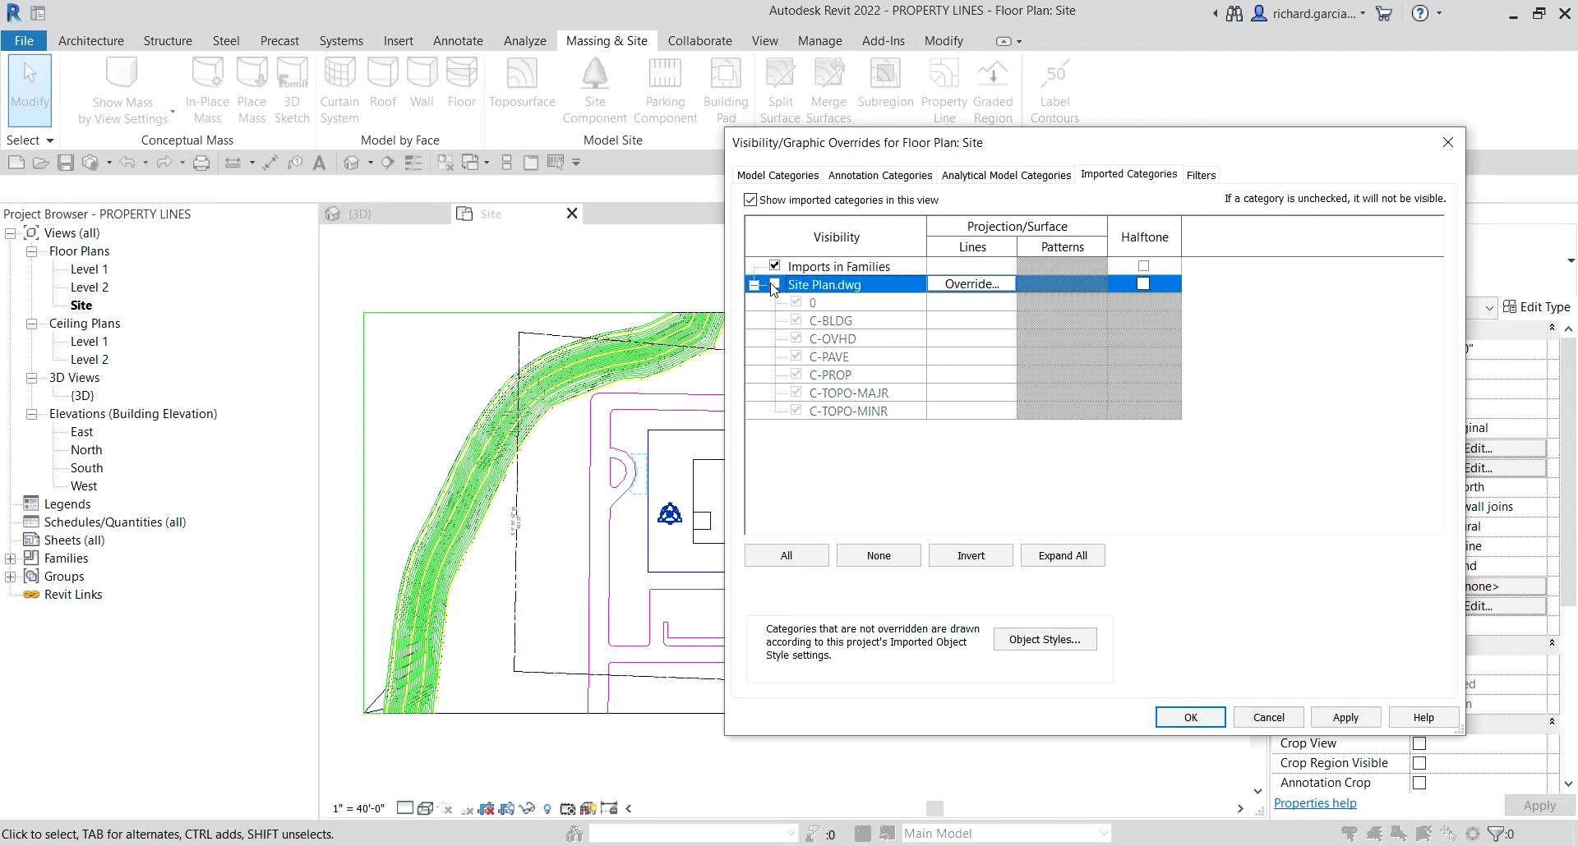
left_click(1196, 719)
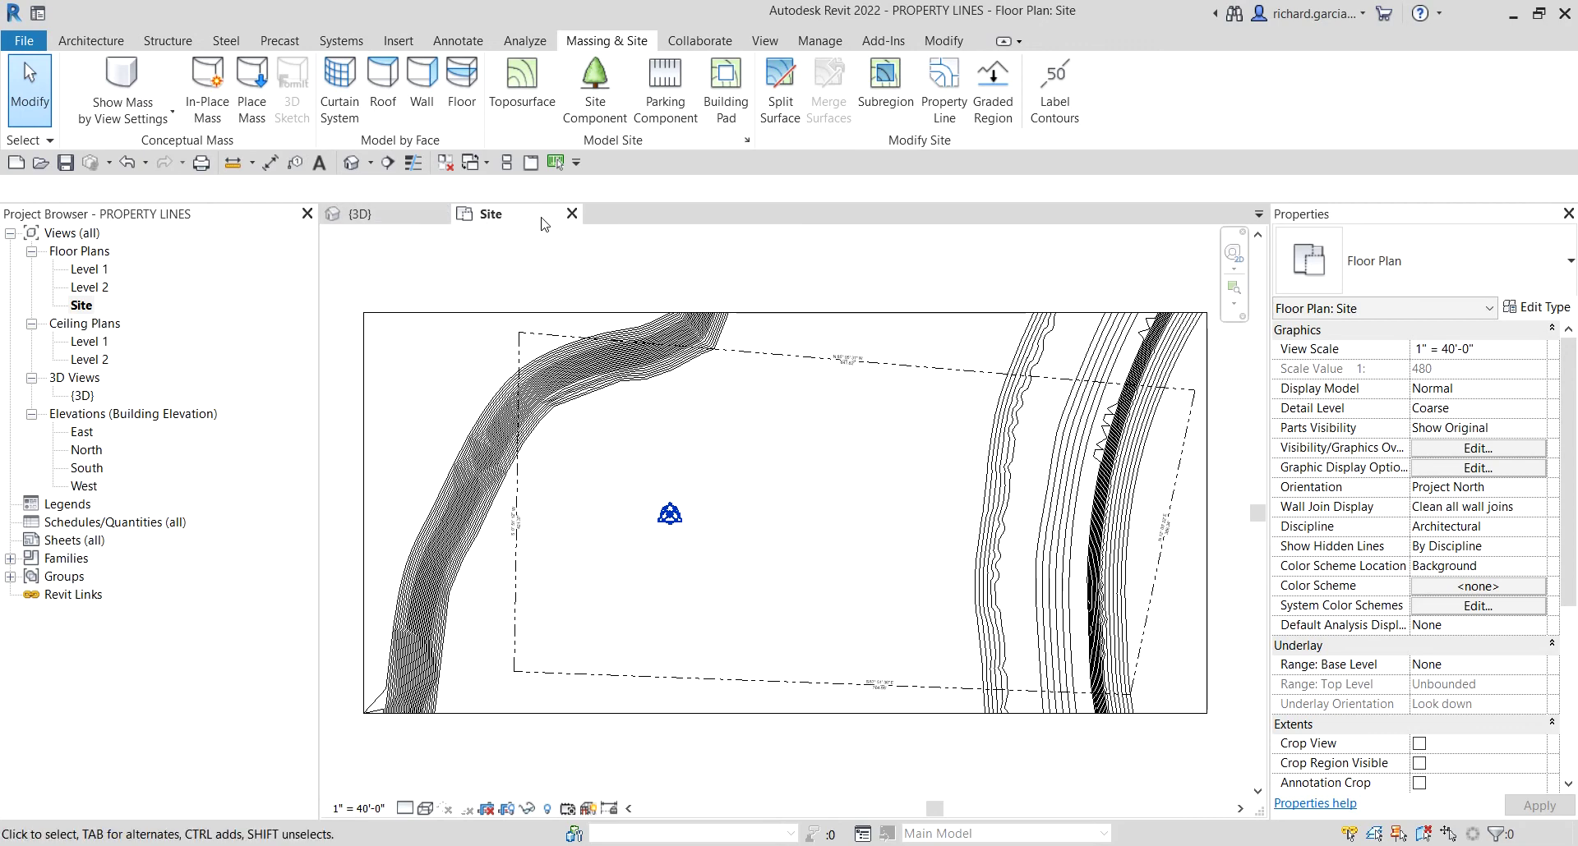
Step: Tile the Site plan and {3D} topography views side by side, then make the 3D view active
left_click(506, 165)
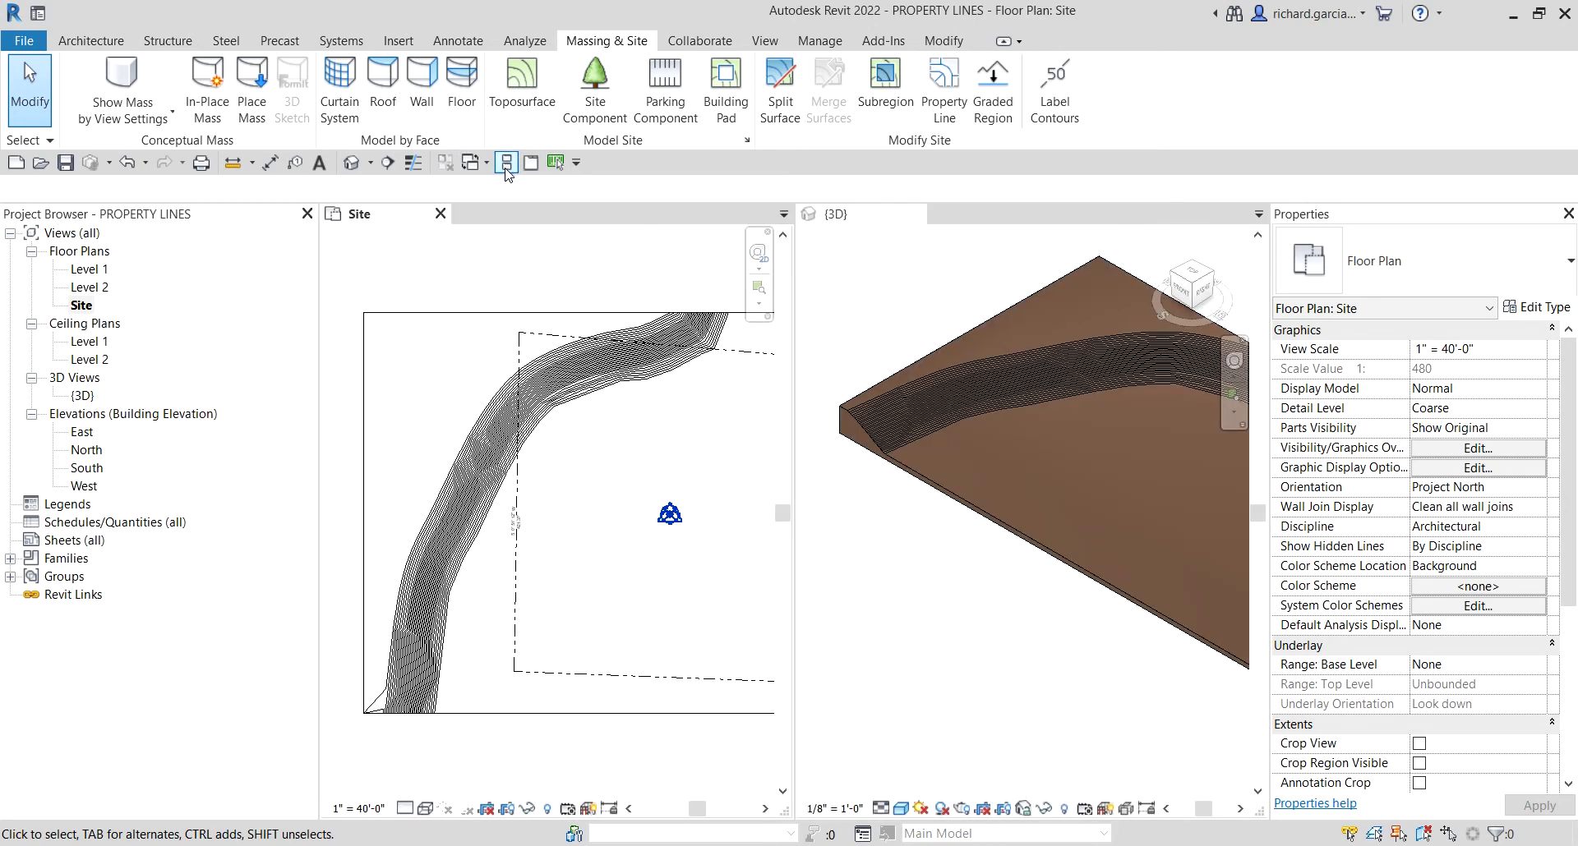
mouse_move(598, 517)
middle_mouse_down()
mouse_move(481, 469)
mouse_move(545, 461)
mouse_move(577, 485)
middle_mouse_up()
scroll(497, 458, "down", 2)
left_click(808, 593)
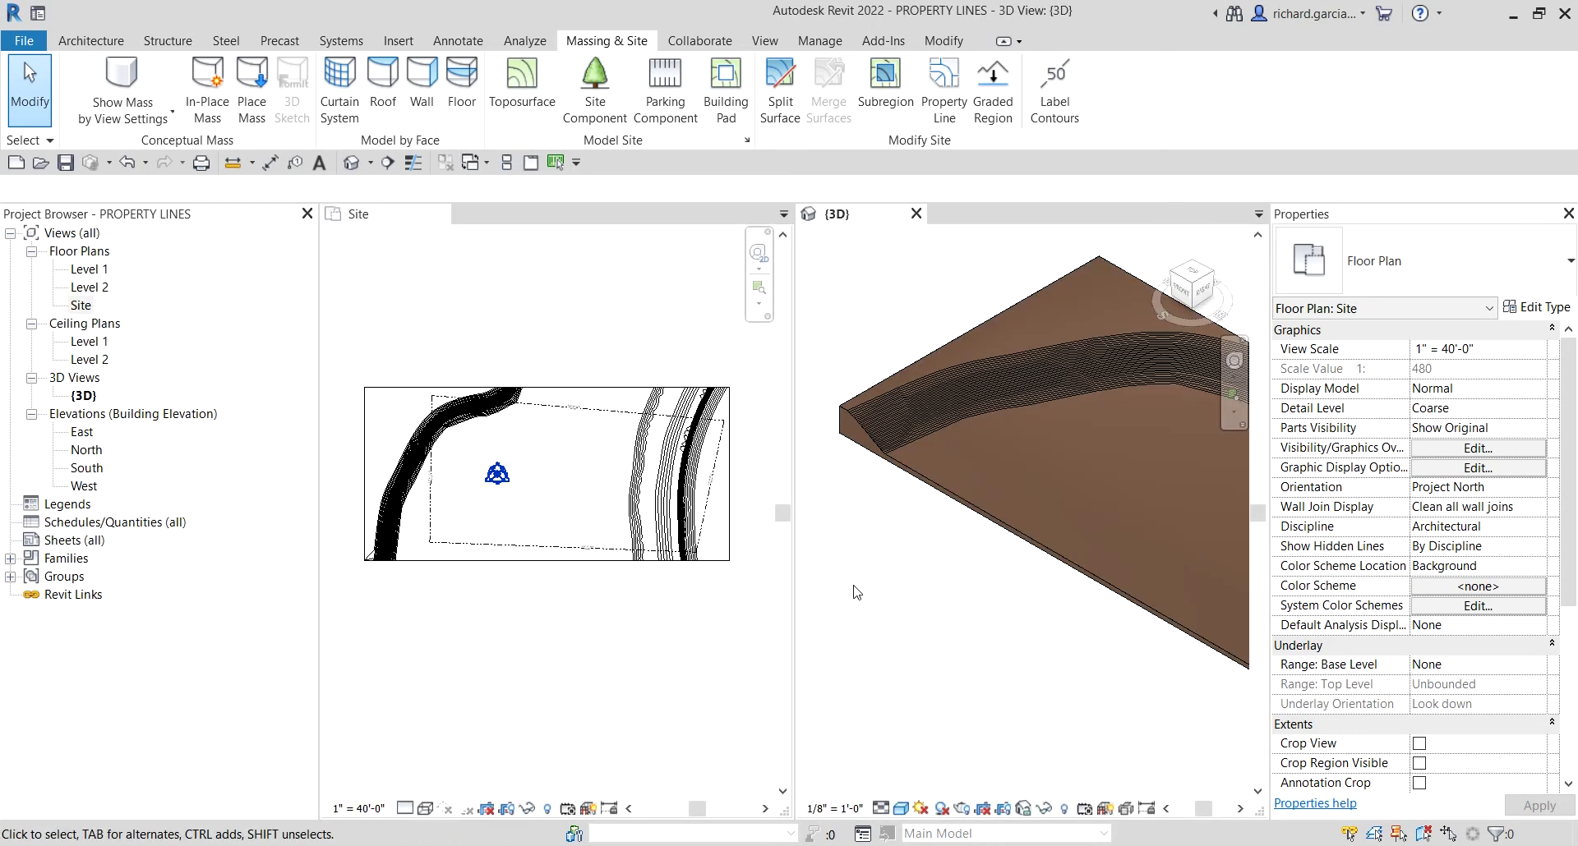
scroll(990, 605, "down", 3)
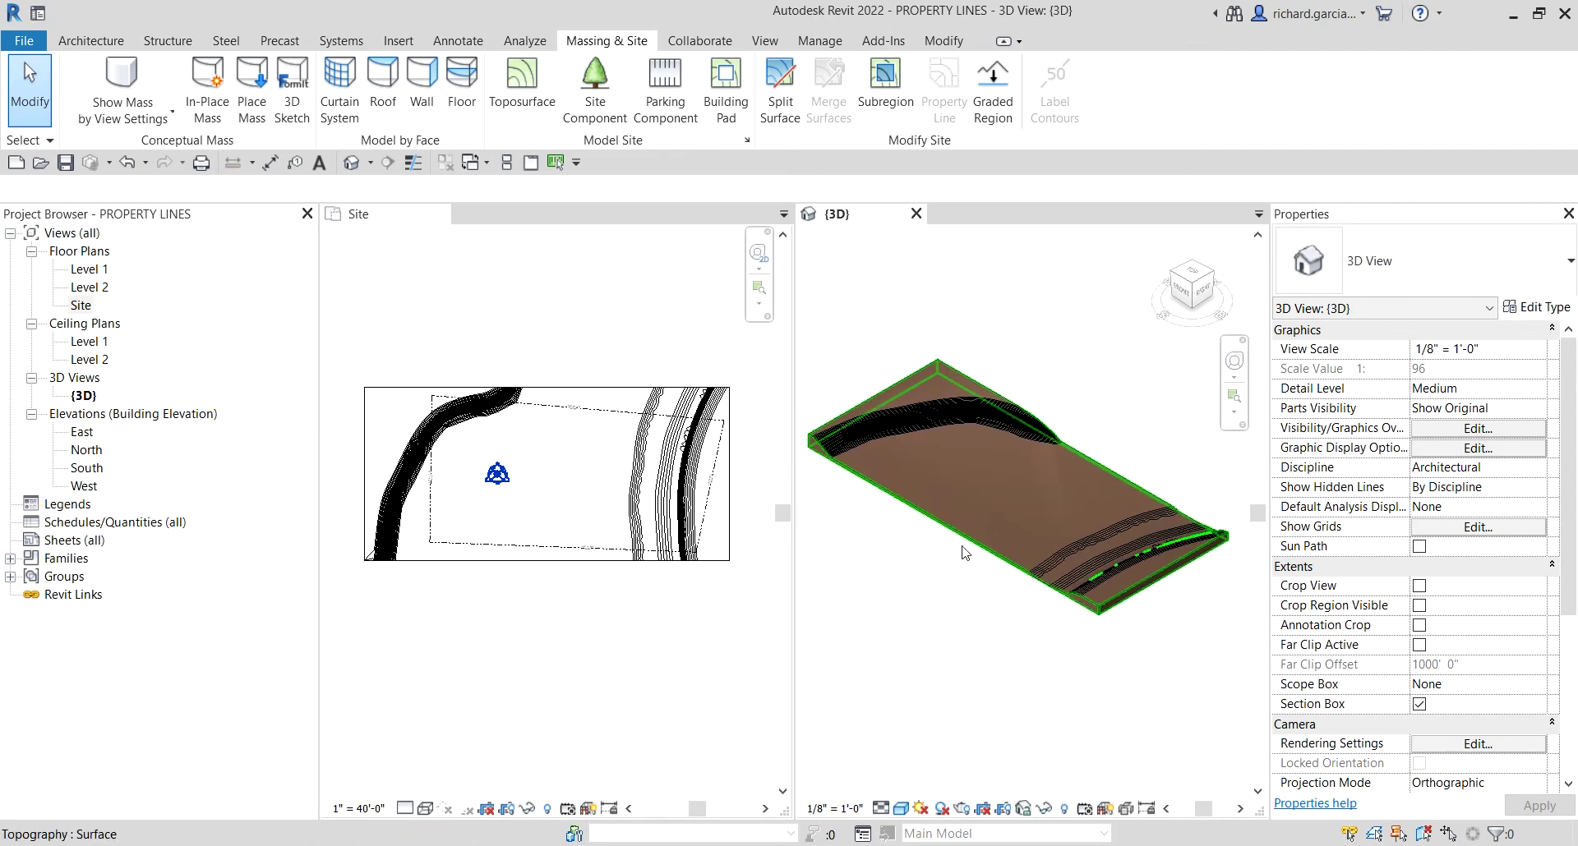